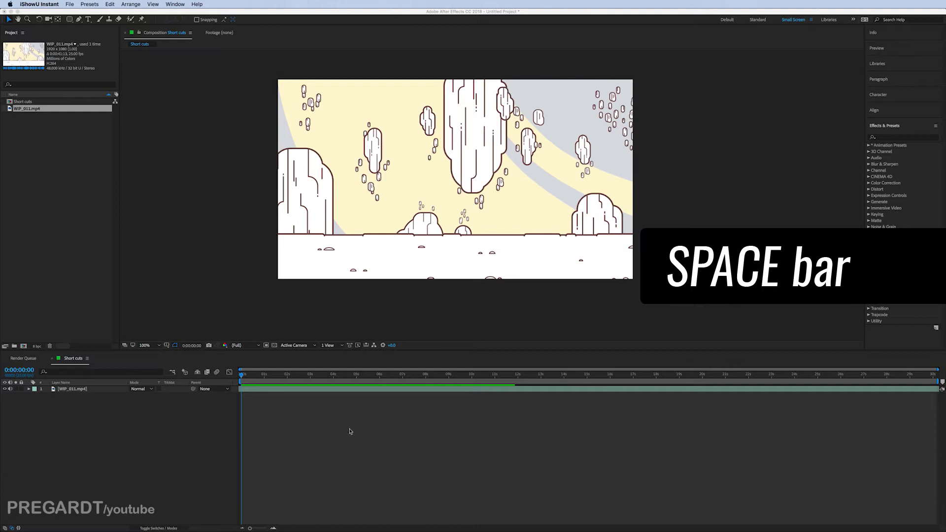
# Play and stop the rocket launch preview with sound, then pan the composition view up and left.
pyautogui.click(248, 375)
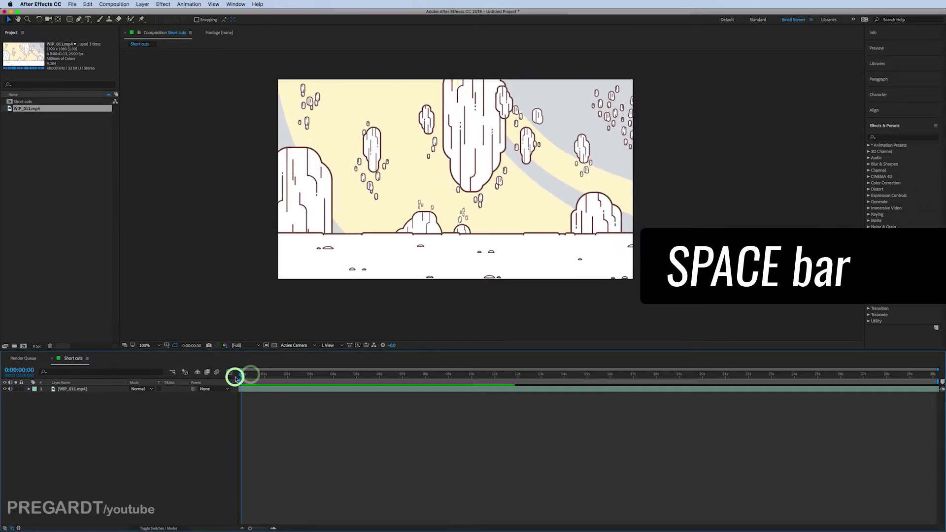
pyautogui.press('space')
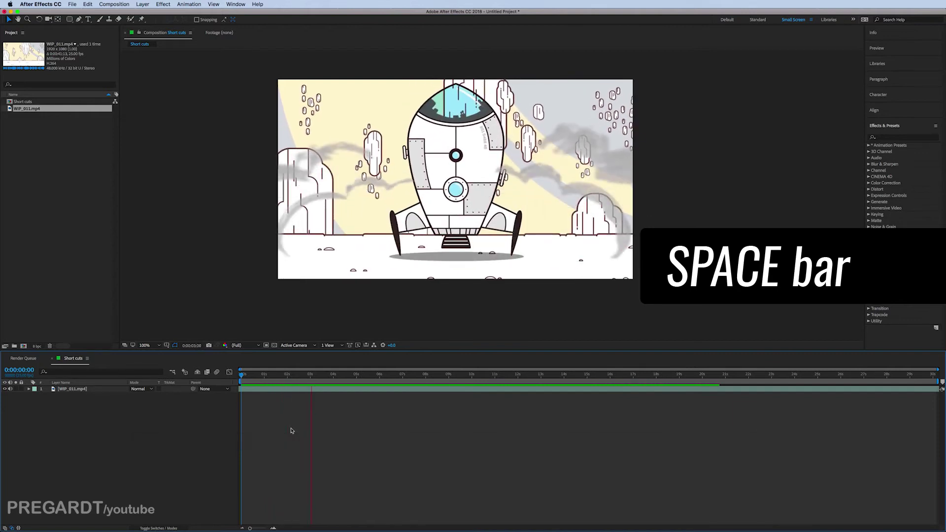
pyautogui.press('space')
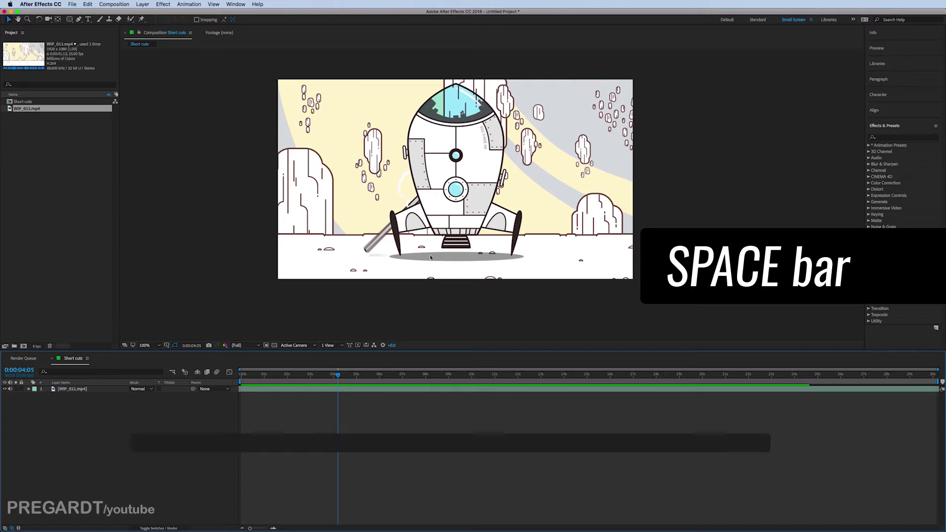
pyautogui.press('space')
pyautogui.moveTo(430, 257); pyautogui.dragTo(487, 190)
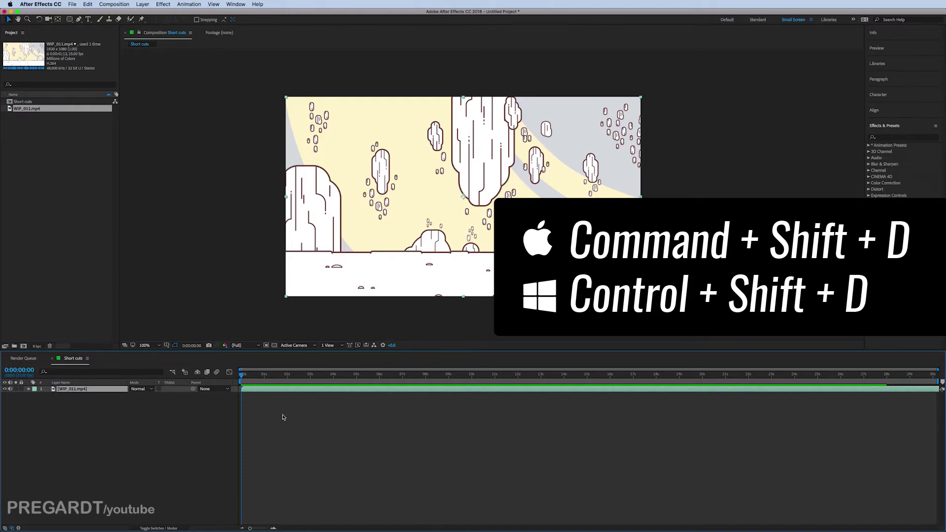
# Split WIP_011.mp4 at 0:00:02:22, delete the later half, and scrub to check the cut.
pyautogui.click(276, 422)
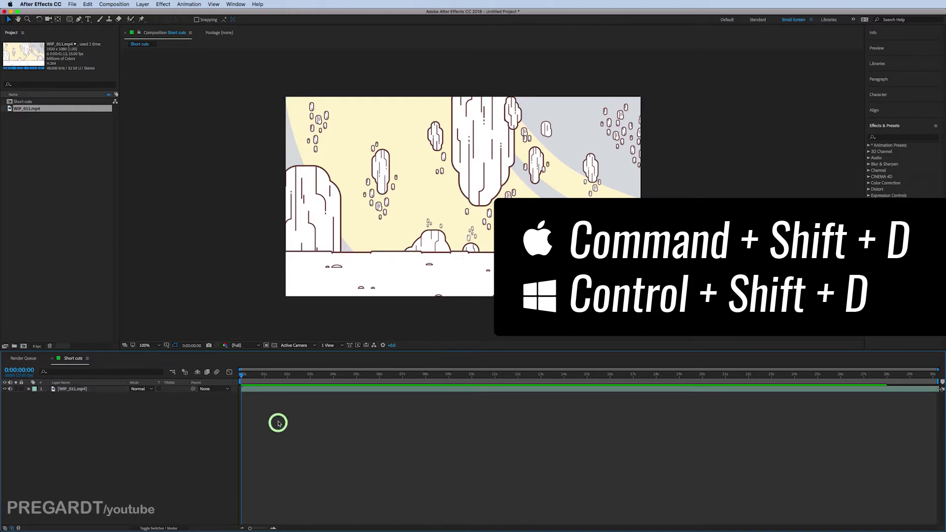
pyautogui.moveTo(270, 376); pyautogui.dragTo(308, 379)
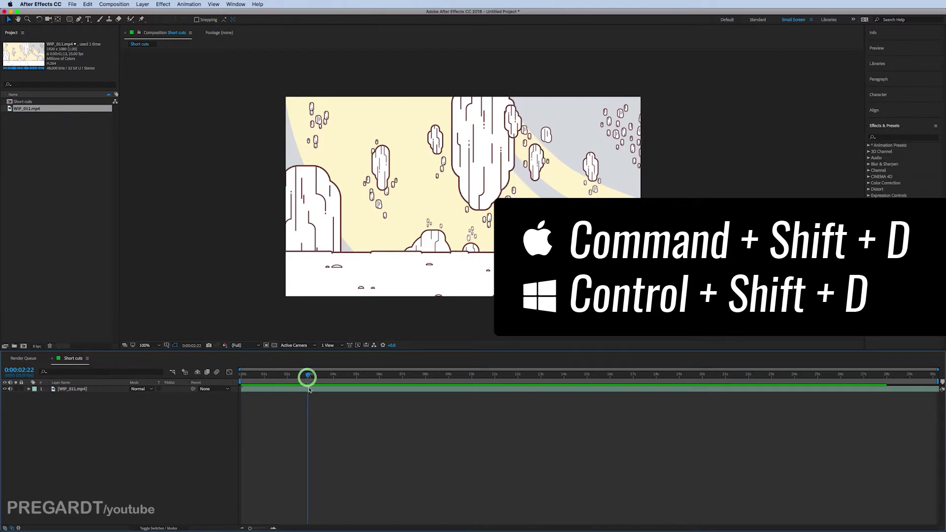
pyautogui.click(308, 389)
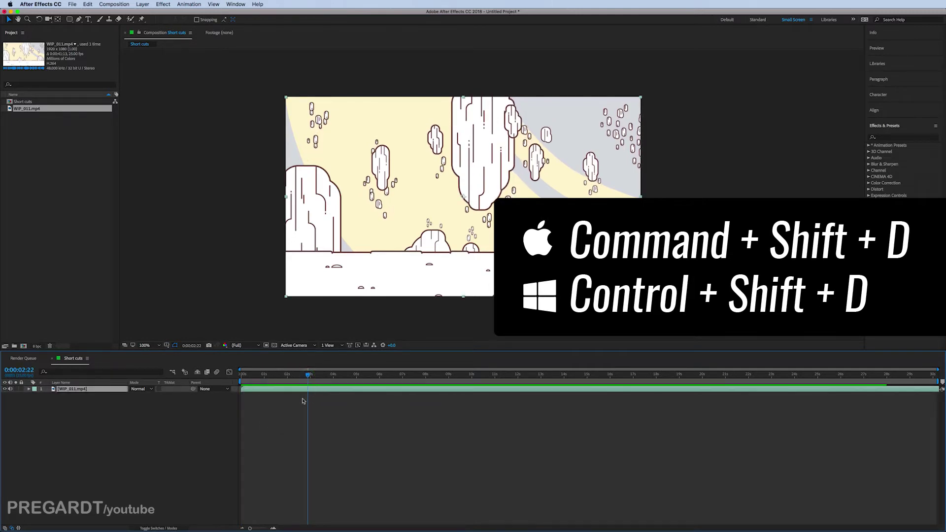
pyautogui.press('super+shift+d')
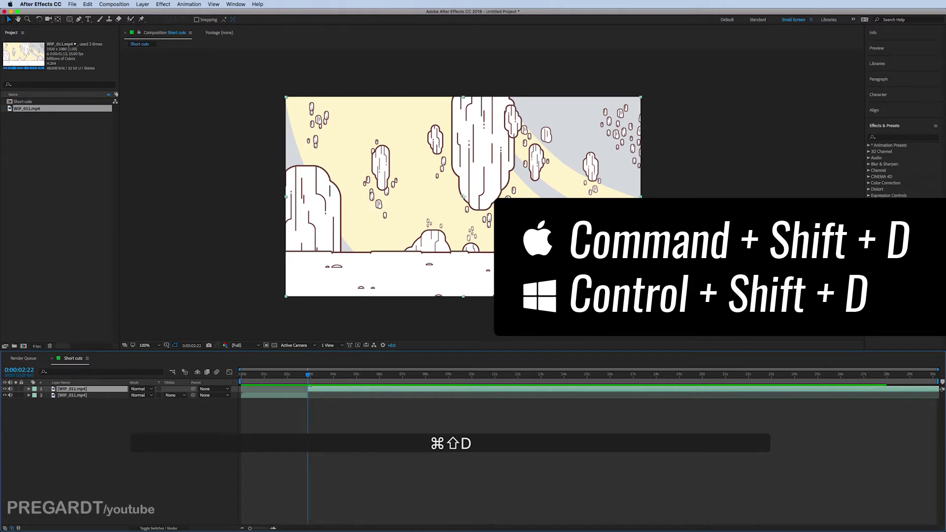
pyautogui.click(317, 390)
pyautogui.press('Delete')
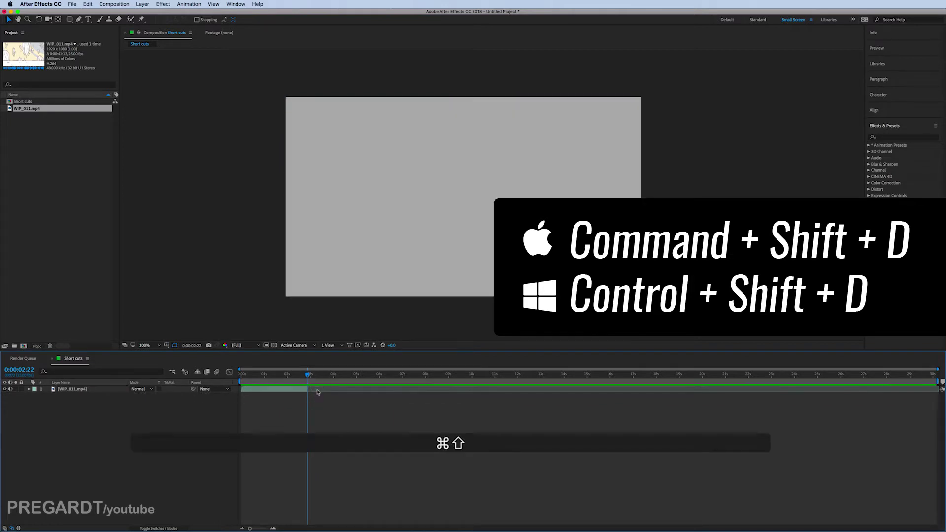
pyautogui.moveTo(309, 382)
pyautogui.mouseDown()
pyautogui.moveTo(234, 375)
pyautogui.moveTo(309, 385)
pyautogui.mouseUp()
pyautogui.click(291, 389)
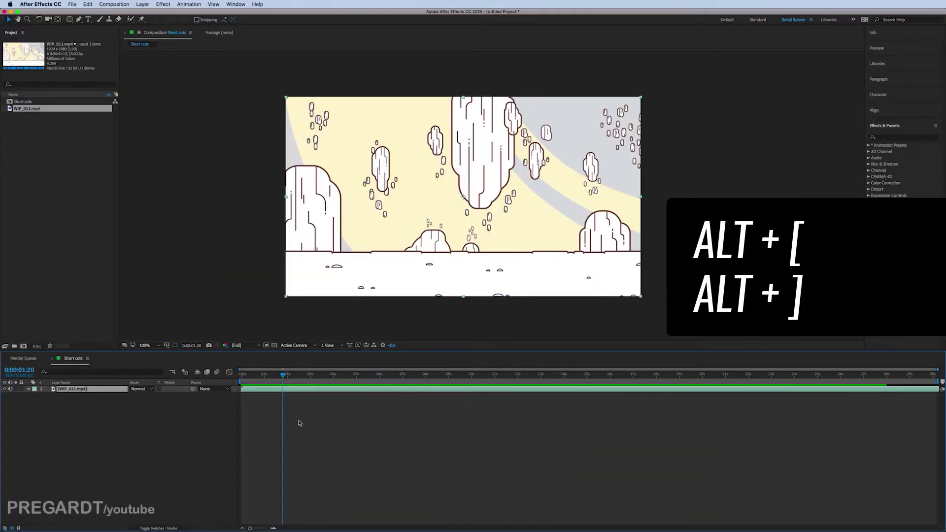
# Trim the layer's out point to 0:00:02:00, in point to 0:00:00:22, out to 0:00:01:19, then restore full length.
pyautogui.moveTo(282, 376); pyautogui.dragTo(288, 379)
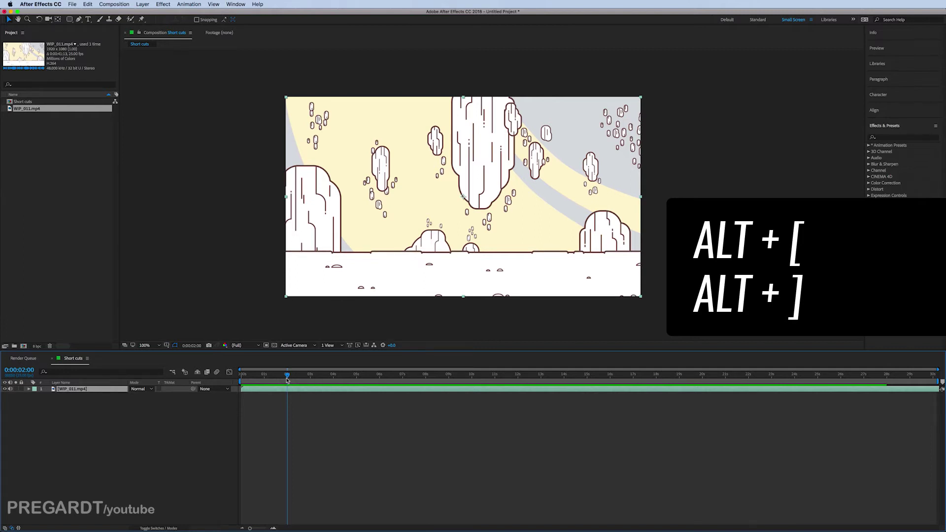
pyautogui.hotkey('alt', ']')
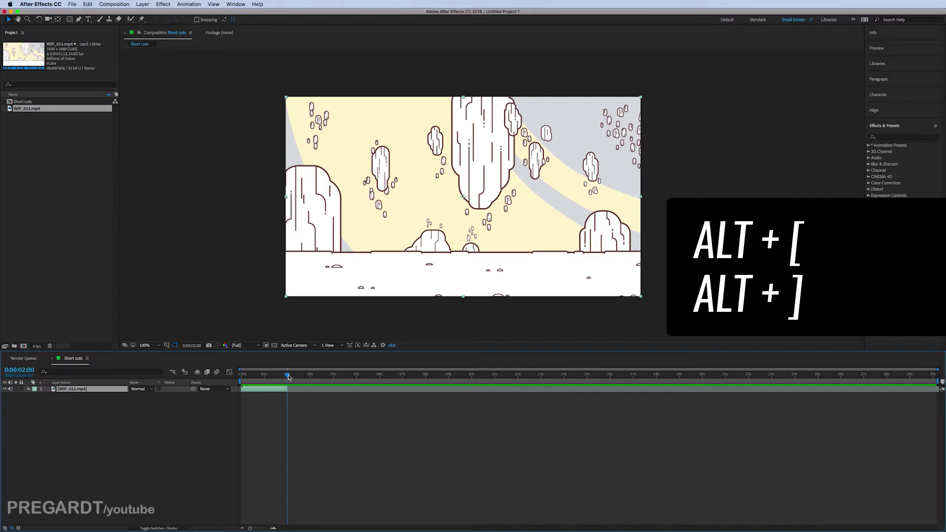
pyautogui.moveTo(288, 377); pyautogui.dragTo(262, 378)
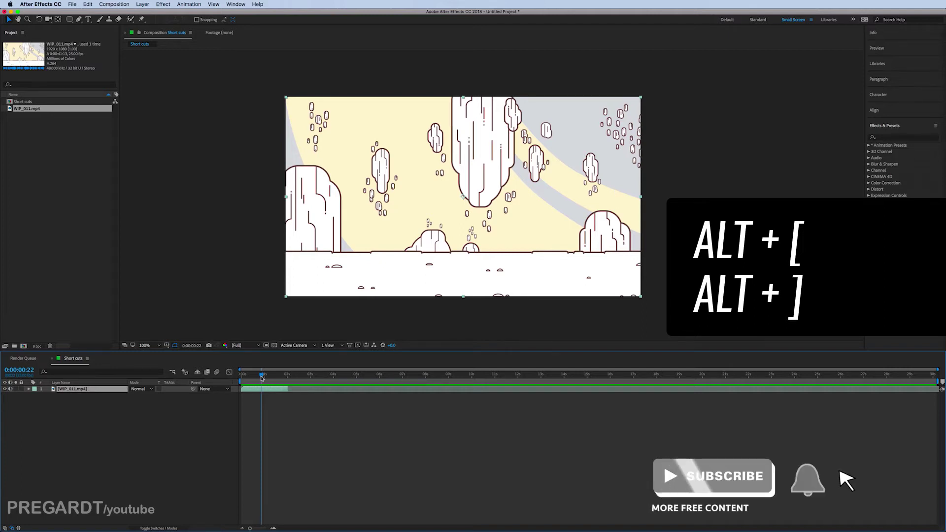
pyautogui.hotkey('alt', '[')
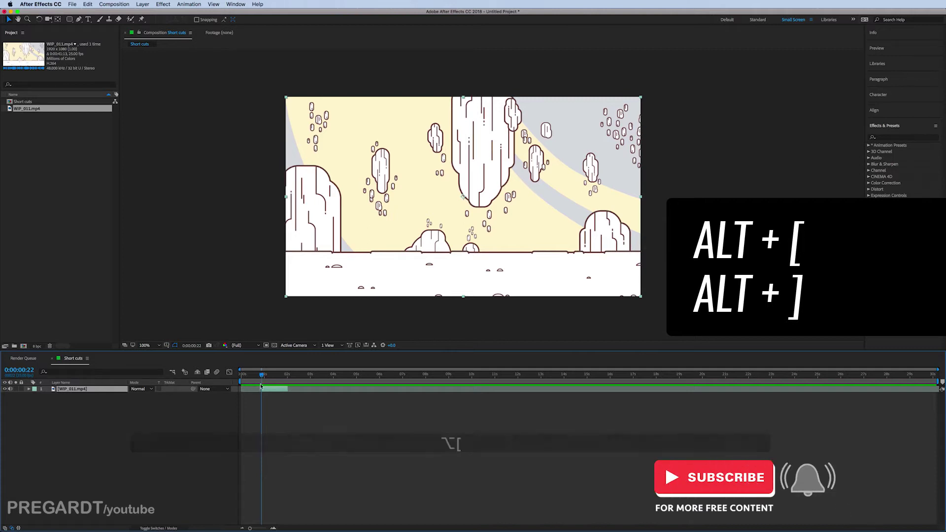
pyautogui.moveTo(263, 377); pyautogui.dragTo(281, 380)
pyautogui.hotkey('alt', ']')
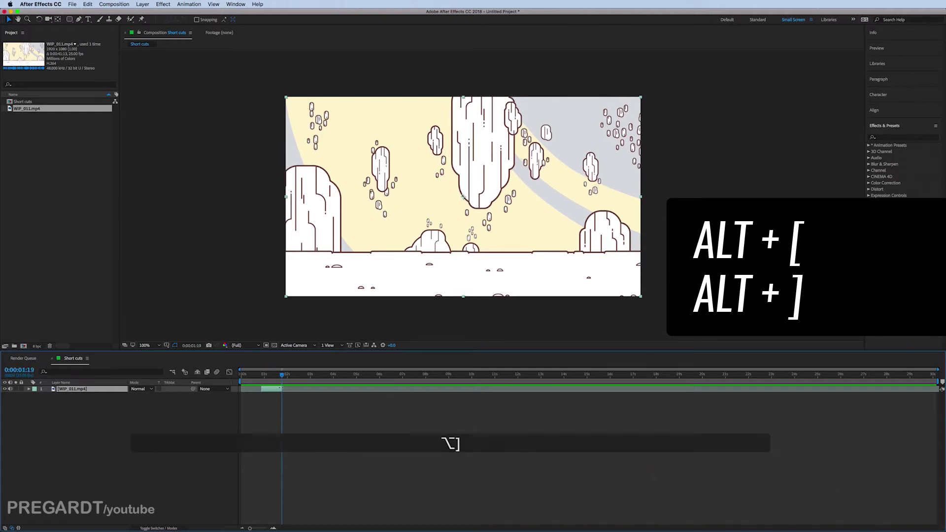
pyautogui.moveTo(265, 392); pyautogui.dragTo(663, 388)
# Split the layer at 0:00:00:24, delete the upper part, and trim the remaining layer's end to 0:00:00:24.
pyautogui.click(263, 376)
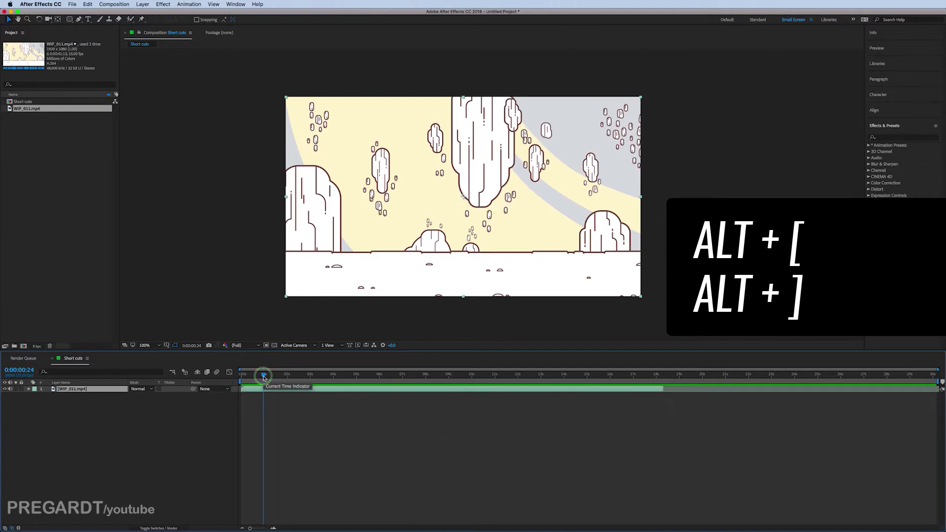
pyautogui.press('super+shift+d')
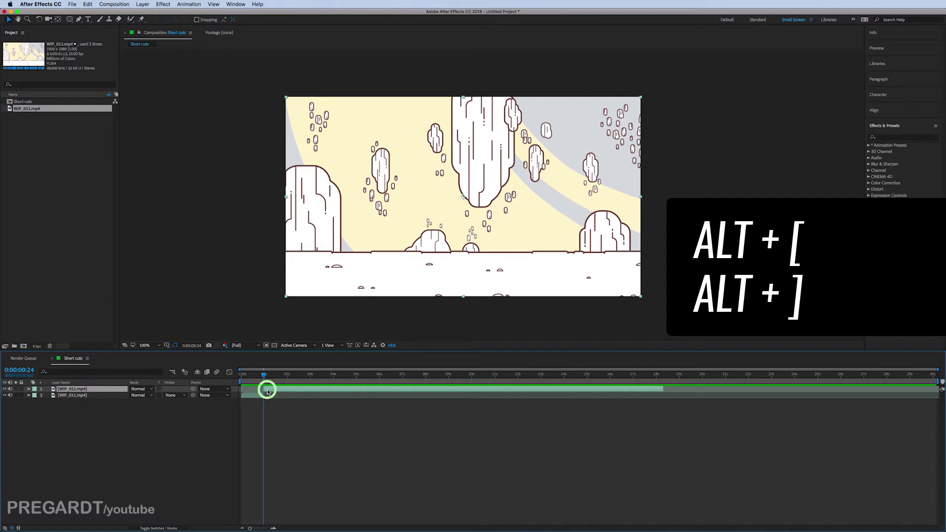
pyautogui.press('Delete')
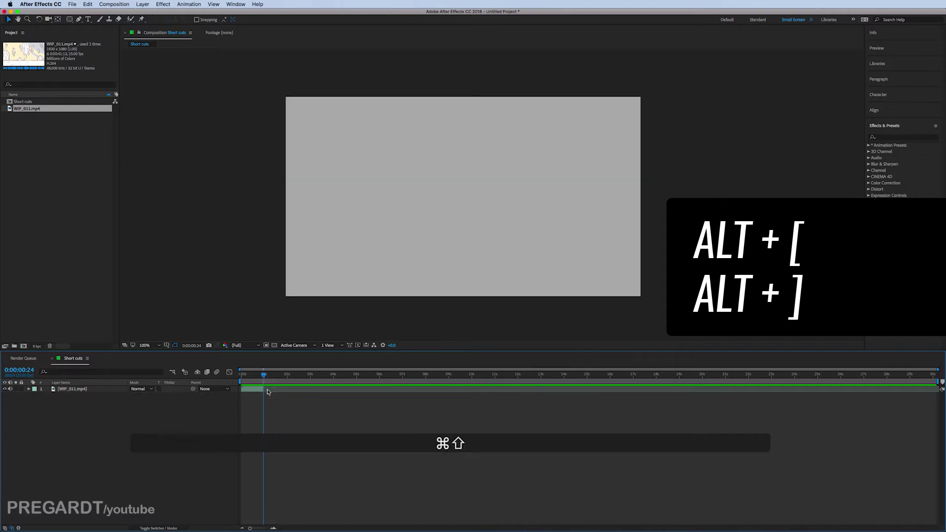
pyautogui.moveTo(265, 389); pyautogui.dragTo(697, 424)
pyautogui.click(276, 394)
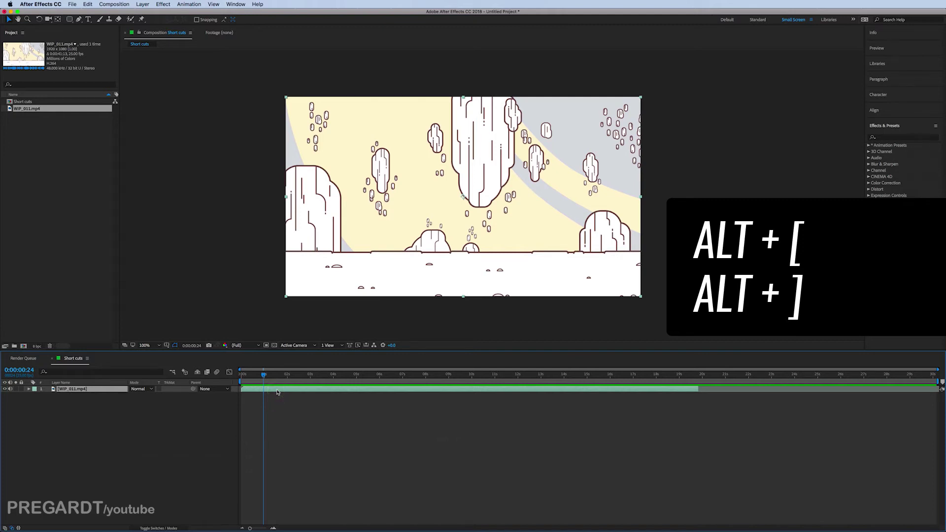
pyautogui.hotkey('alt', ']')
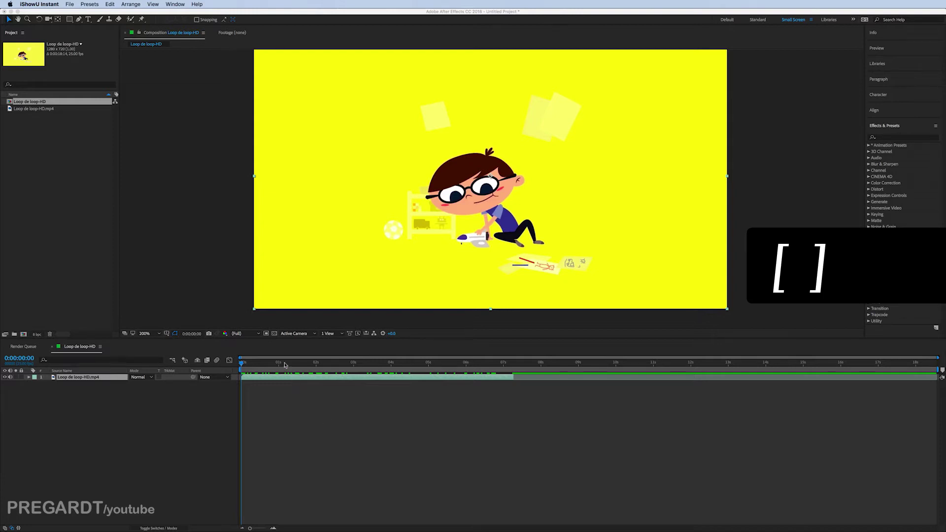
# Move the Loop de loop-HD layer's start to 0:00:03:02, then slide it to end at a later time.
pyautogui.click(359, 365)
pyautogui.moveTo(305, 364); pyautogui.dragTo(357, 365)
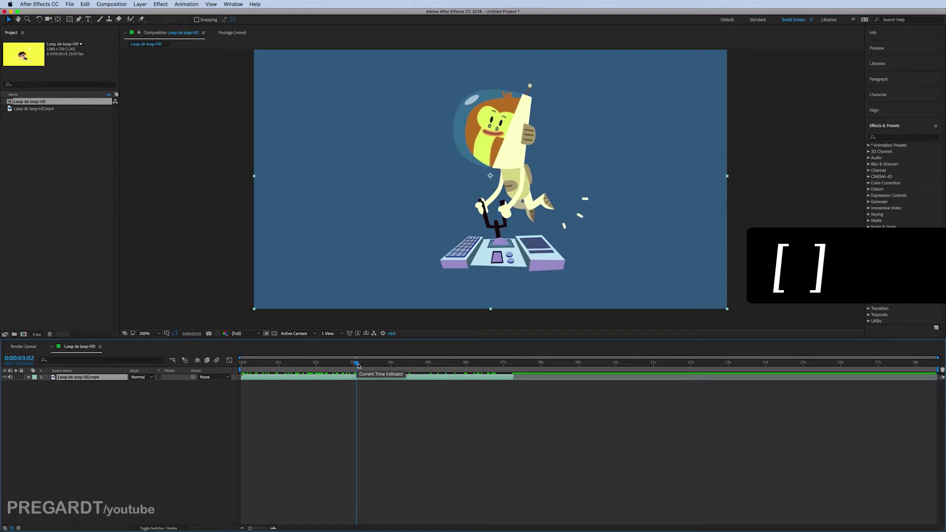
pyautogui.press('[')
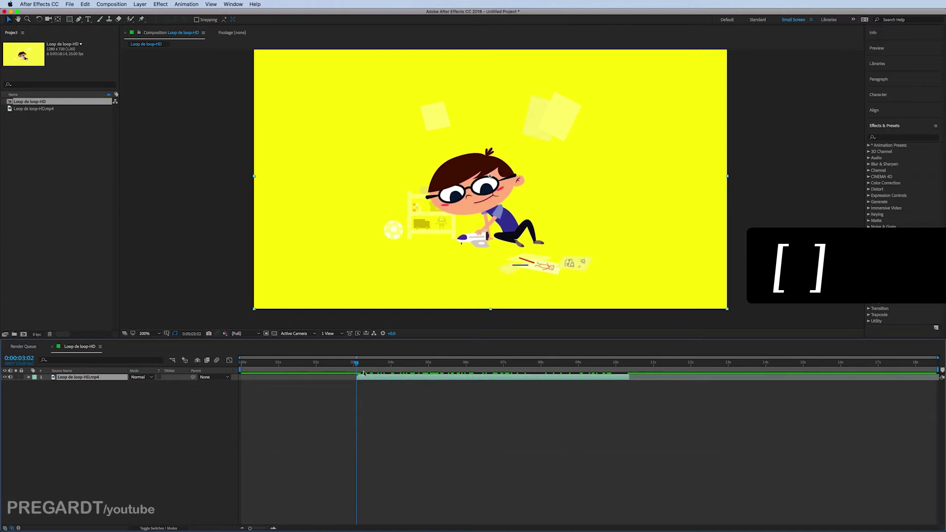
pyautogui.moveTo(388, 364); pyautogui.dragTo(468, 372)
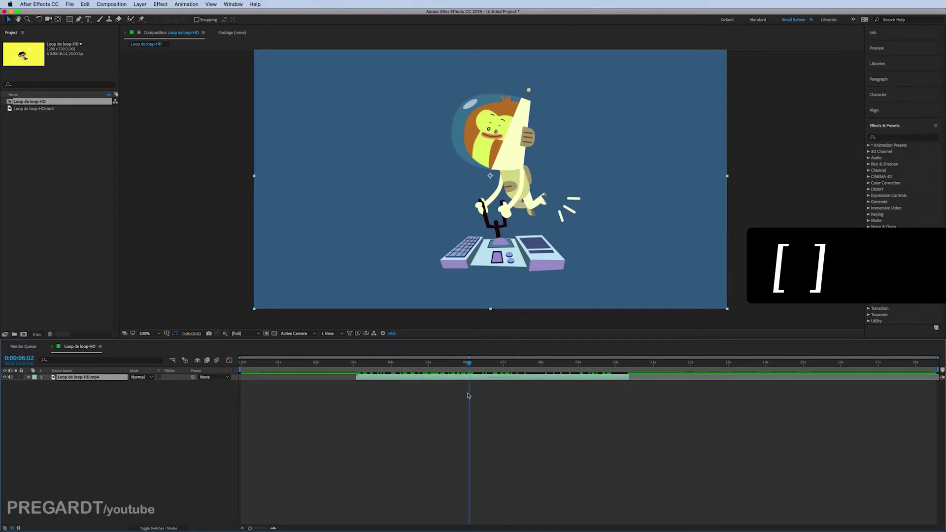
pyautogui.press(']')
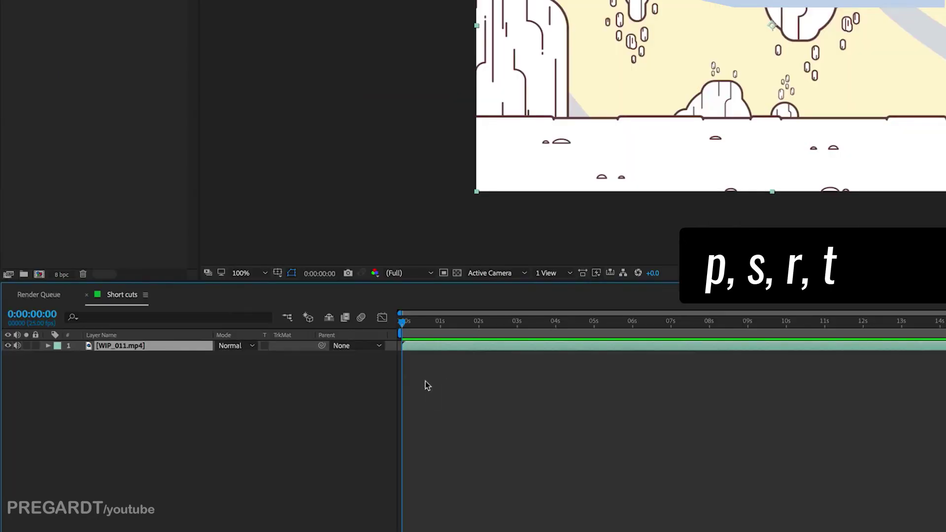
# Key Position on the WIP_011.mp4 layer, then add a Scale keyframe at 0:00:01:04.
pyautogui.click(433, 381)
pyautogui.click(429, 348)
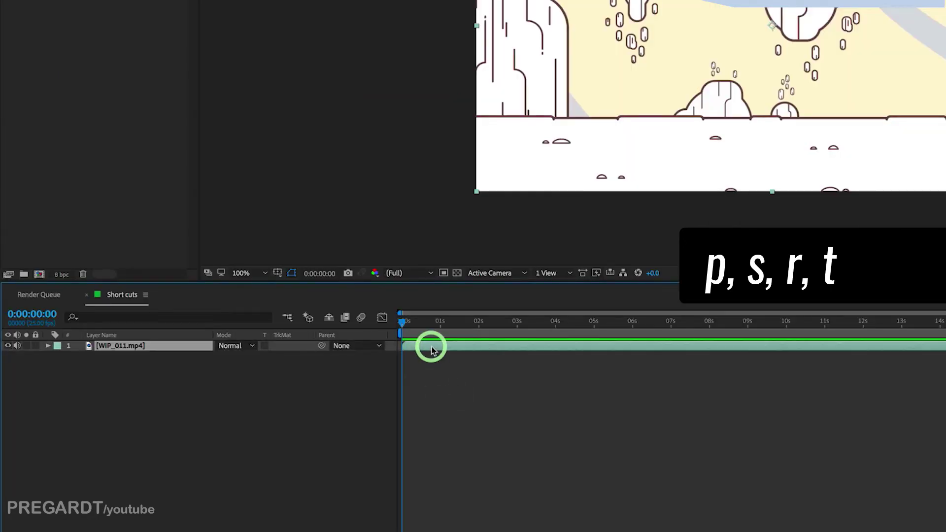
pyautogui.press('p')
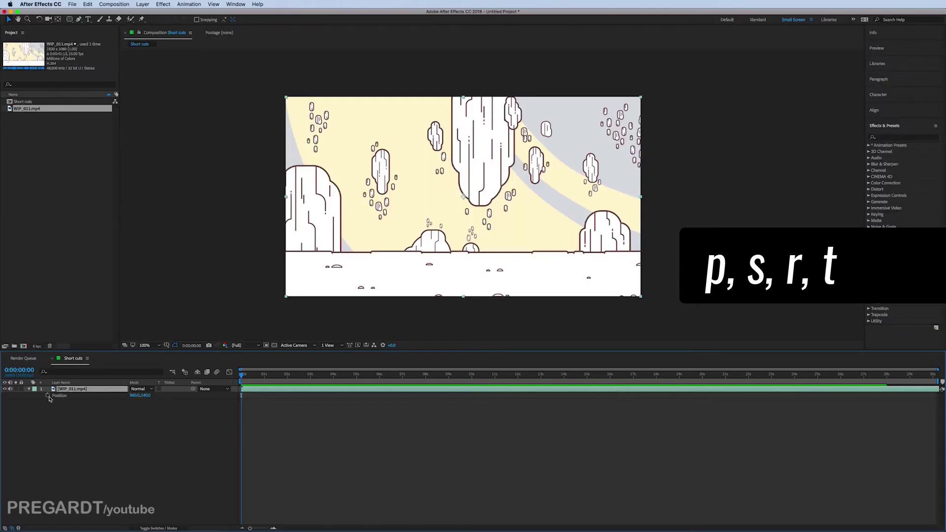
pyautogui.click(48, 395)
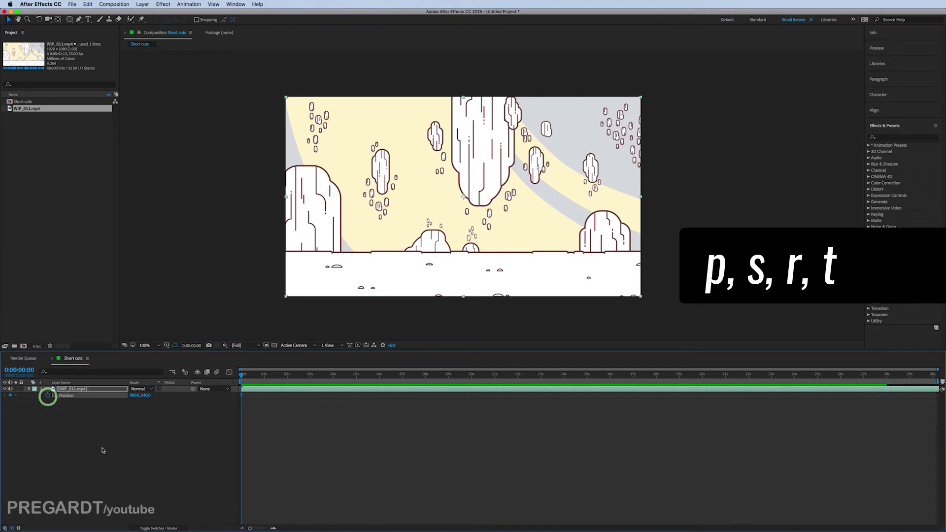
pyautogui.moveTo(246, 376); pyautogui.dragTo(268, 383)
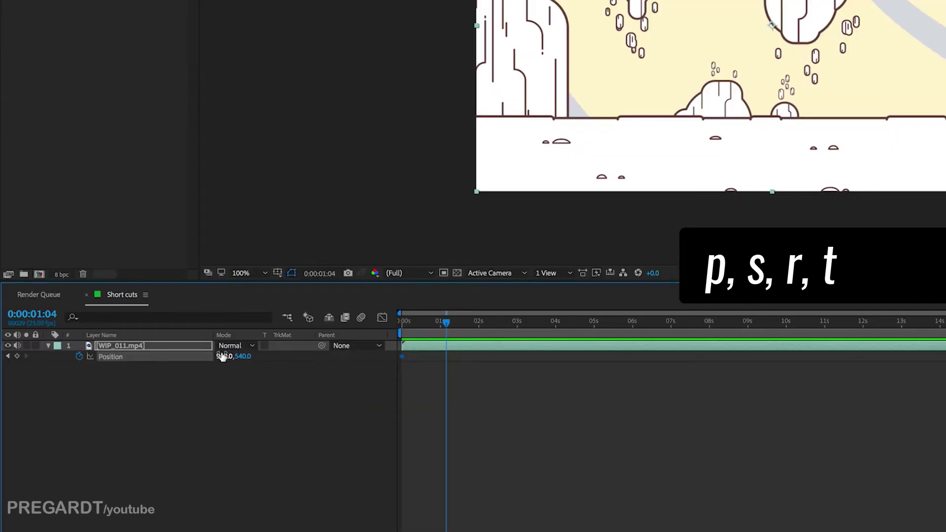
pyautogui.press('s')
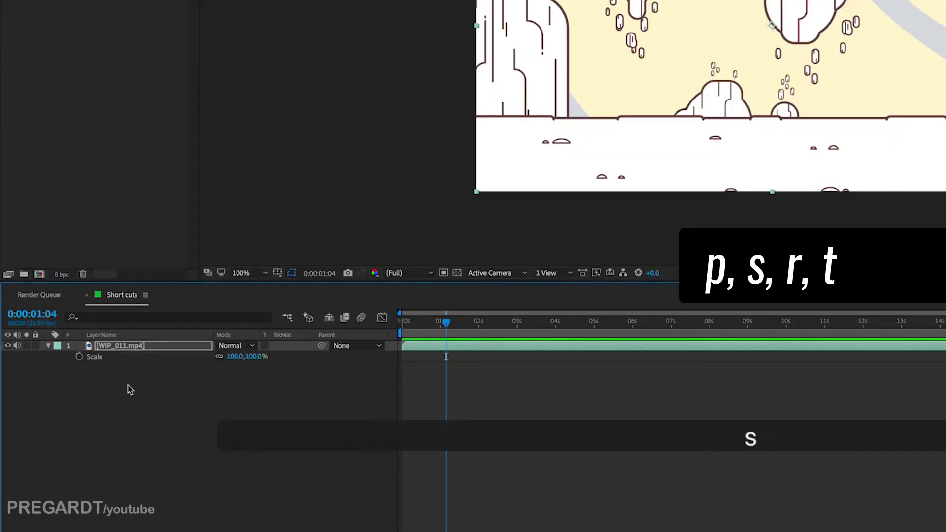
pyautogui.click(79, 356)
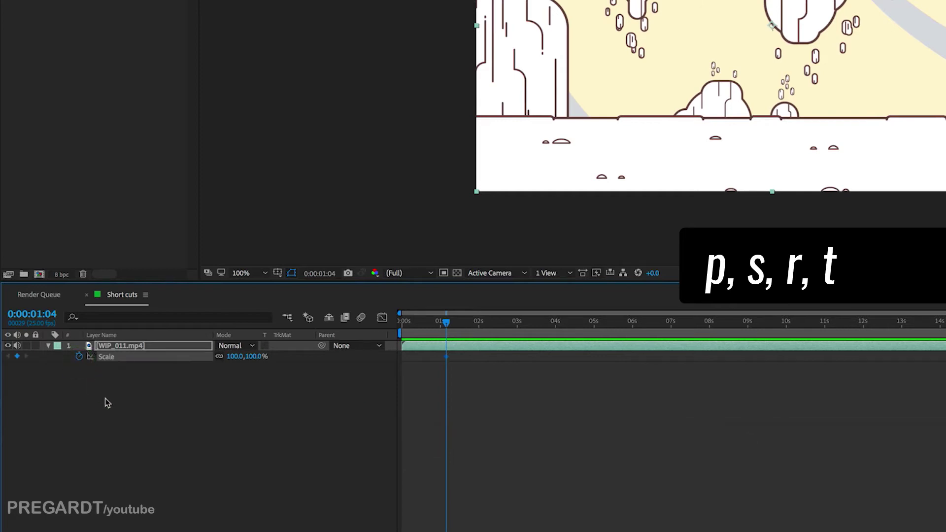
# Add Rotation and Opacity keyframes at 0:00:01:04.
pyautogui.press('r')
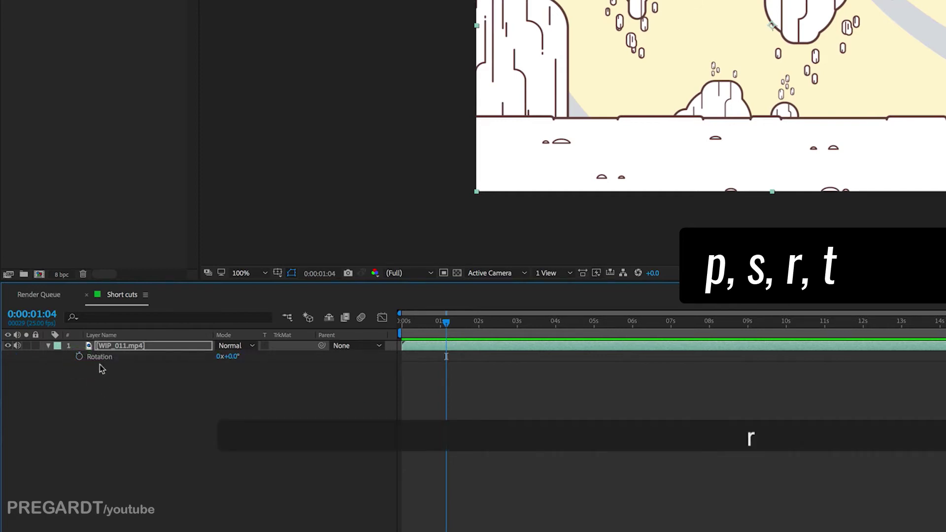
pyautogui.click(79, 356)
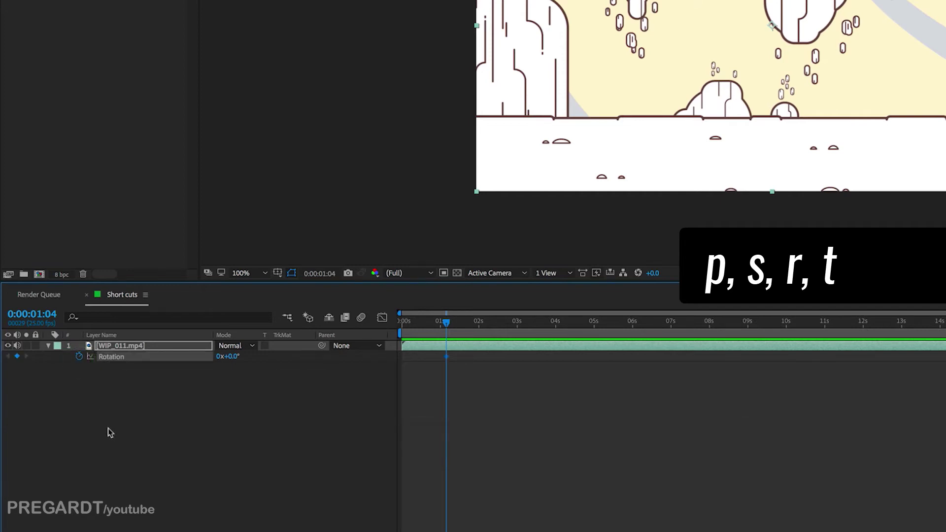
pyautogui.press('t')
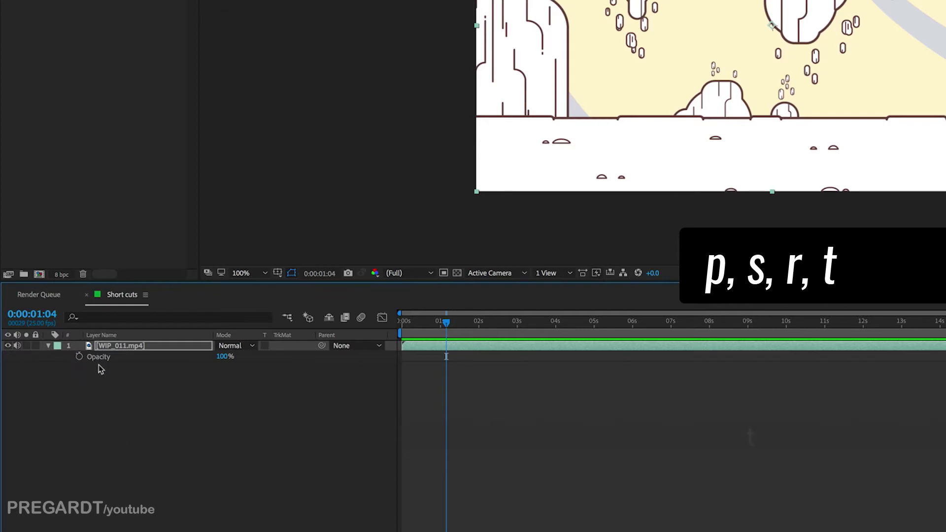
pyautogui.click(79, 356)
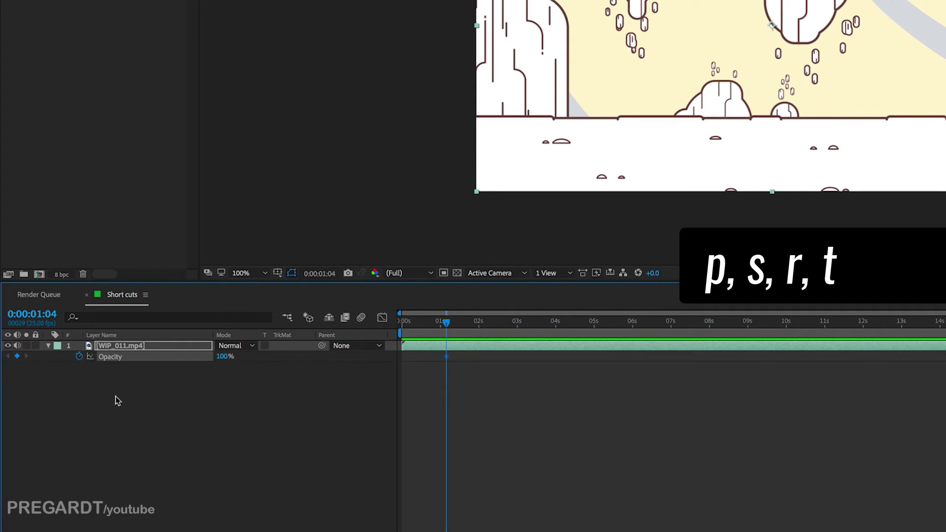
# Check the keyed Transform properties, collapse the layer, and reselect WIP_011.mp4.
pyautogui.click(90, 373)
pyautogui.click(48, 346)
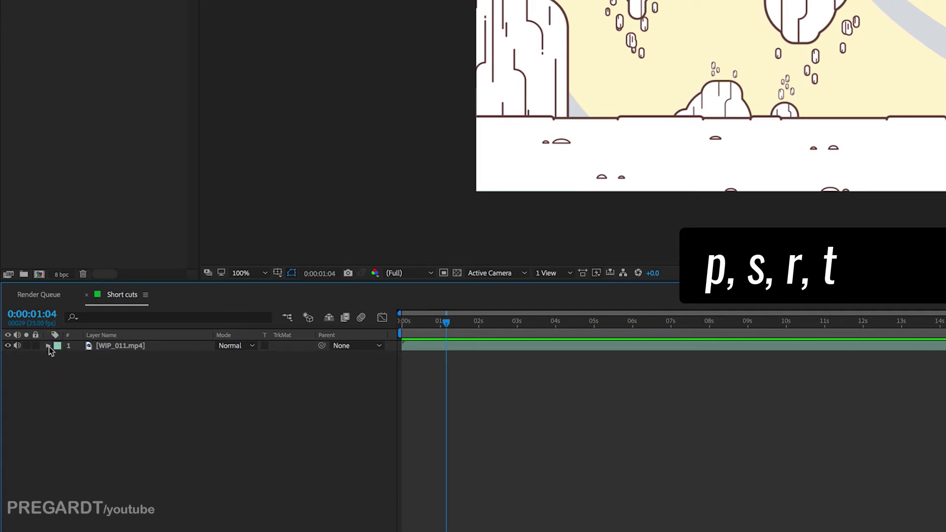
pyautogui.keyDown('ctrl'); pyautogui.click(47, 346); pyautogui.keyUp('ctrl')
pyautogui.click(59, 361)
pyautogui.click(58, 357)
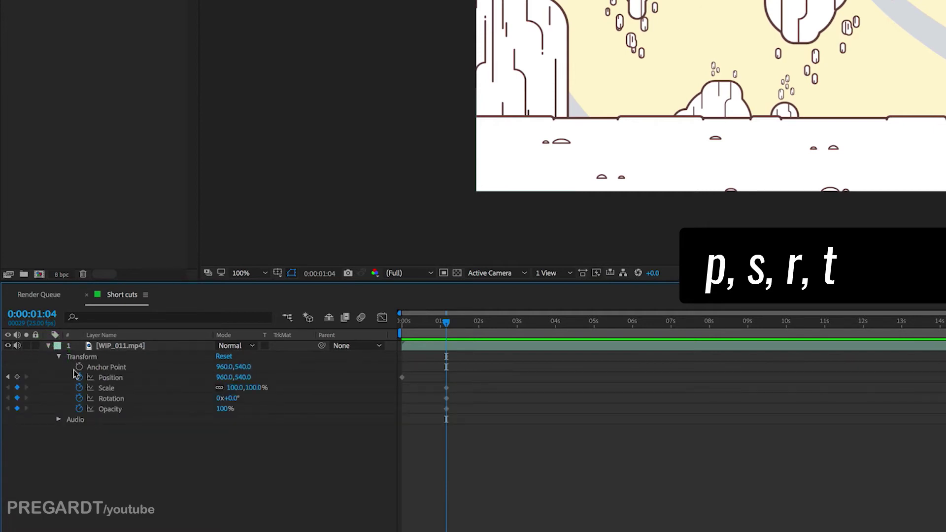
pyautogui.click(47, 346)
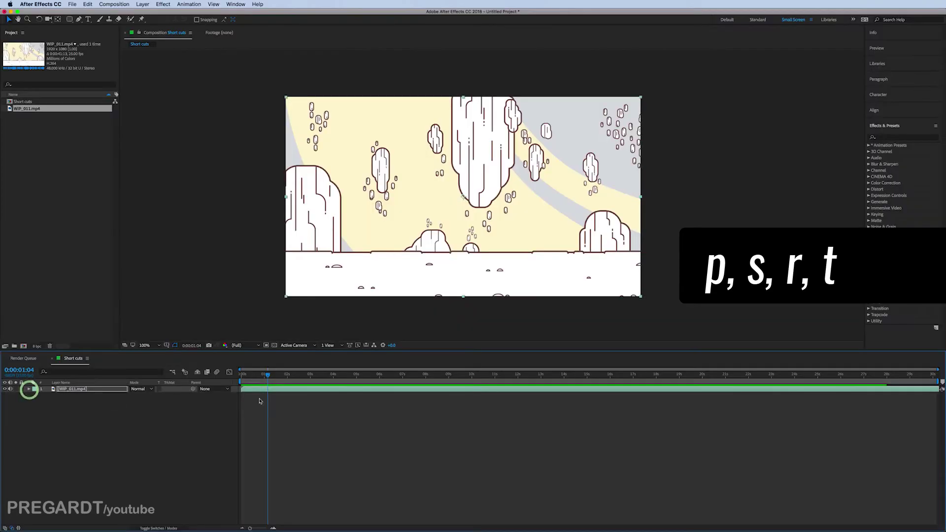
pyautogui.click(261, 400)
pyautogui.click(262, 389)
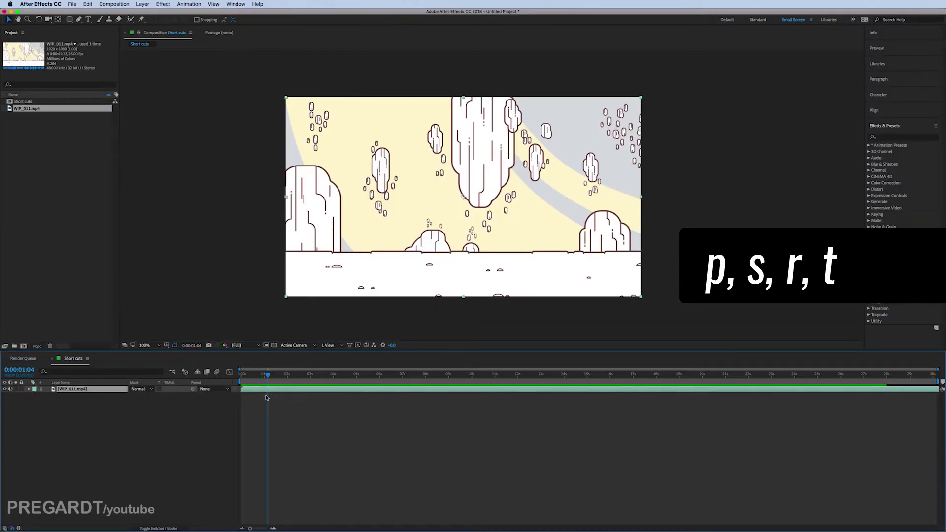
# Add Position and Scale keyframes at 0:00:01:04, showing both properties together.
pyautogui.press('p')
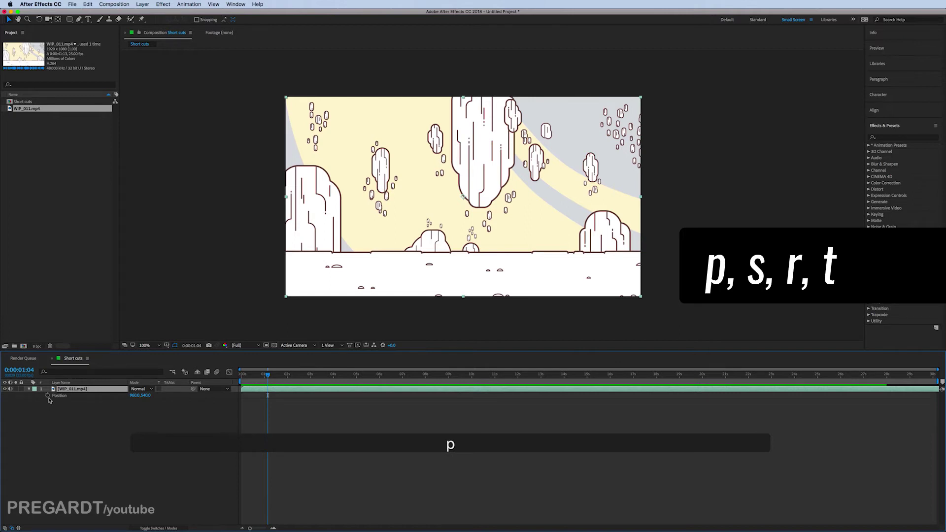
pyautogui.click(48, 395)
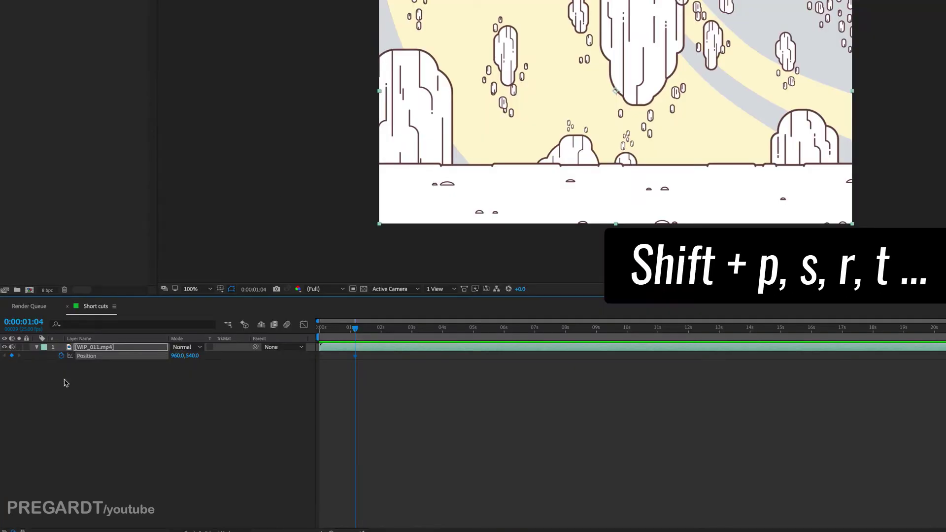
pyautogui.hotkey('shift', 's')
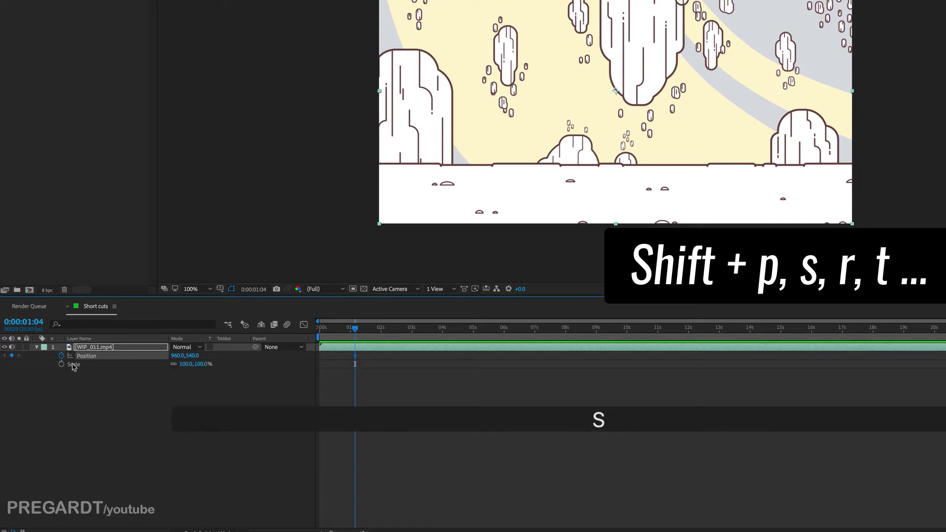
pyautogui.click(62, 364)
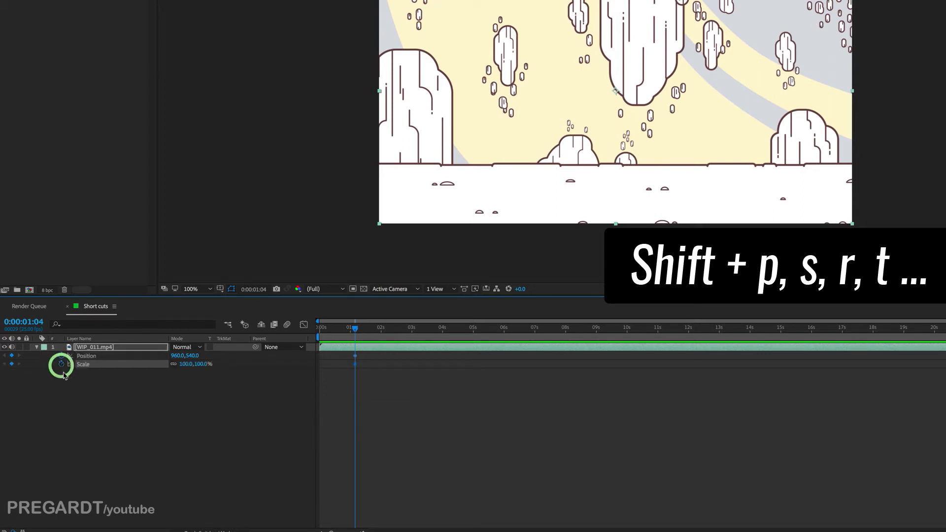
# Expand the layer's full Transform group and select the WIP_011.mp4 layer.
pyautogui.click(379, 379)
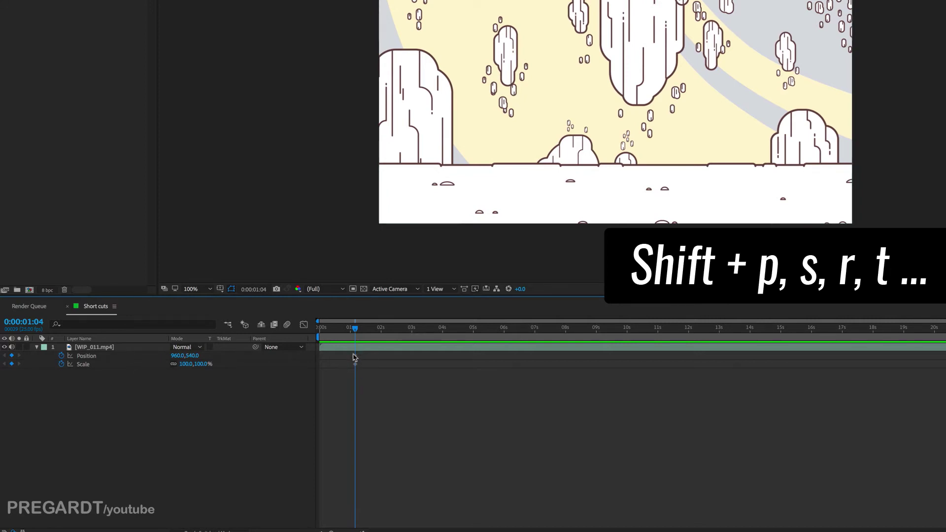
pyautogui.click(37, 347)
pyautogui.click(38, 347)
pyautogui.click(360, 349)
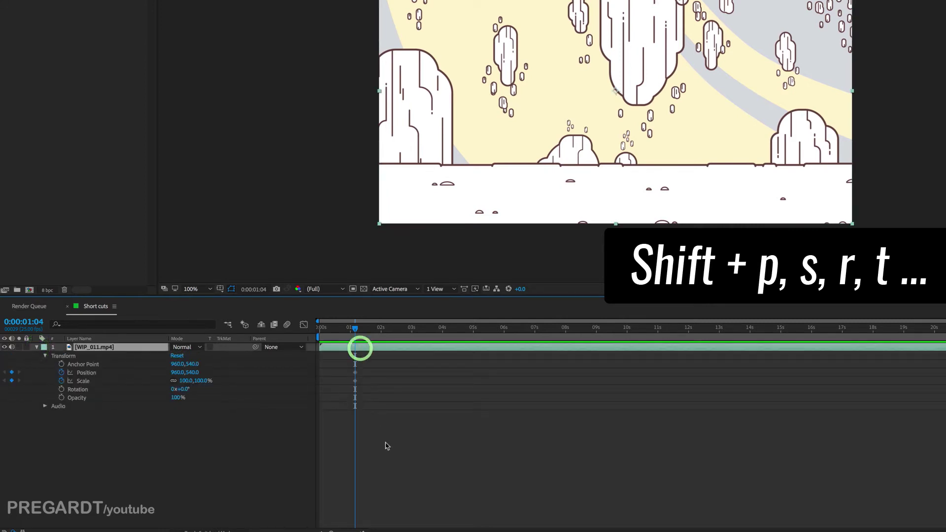
pyautogui.click(378, 349)
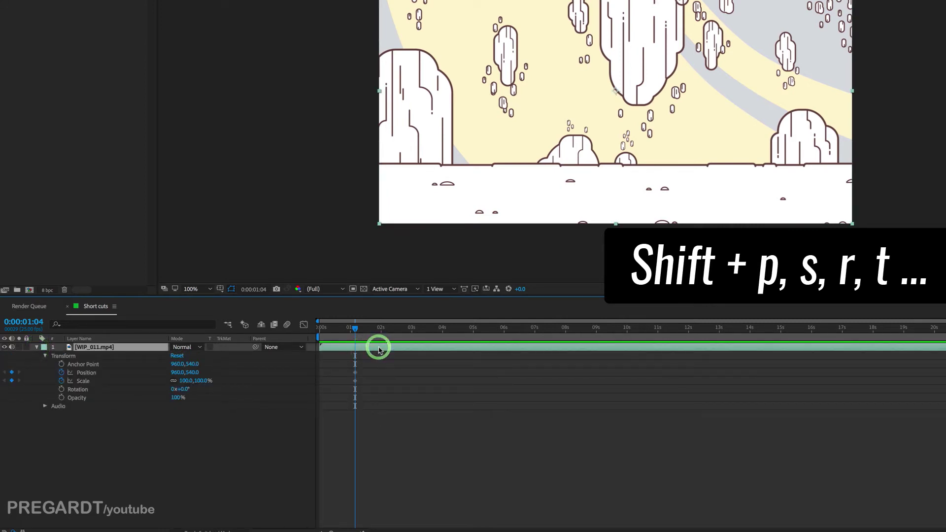
# Copy the layer and paste four copies, then open Transform on layers 1 and 2.
pyautogui.press('super+c')
pyautogui.press('super+v')
pyautogui.press('super+v')
pyautogui.press('super+v')
pyautogui.press('super+v')
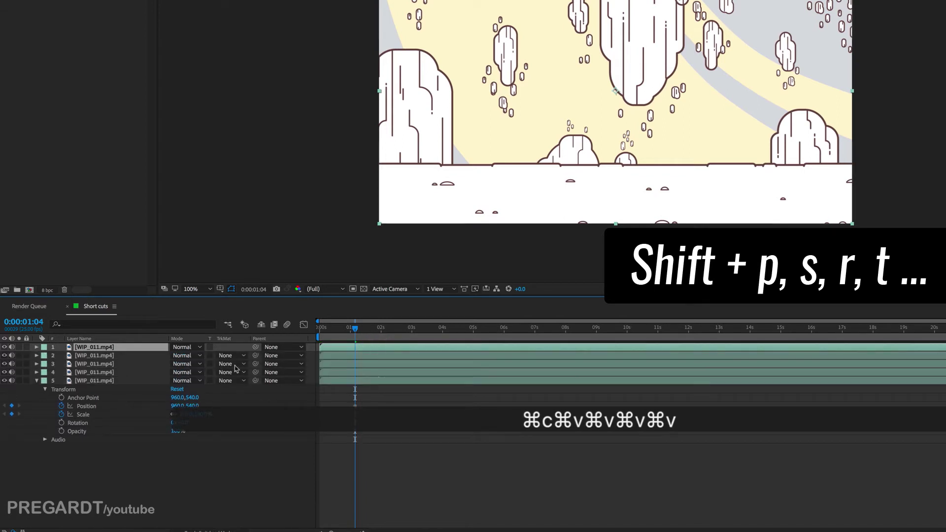
pyautogui.click(36, 347)
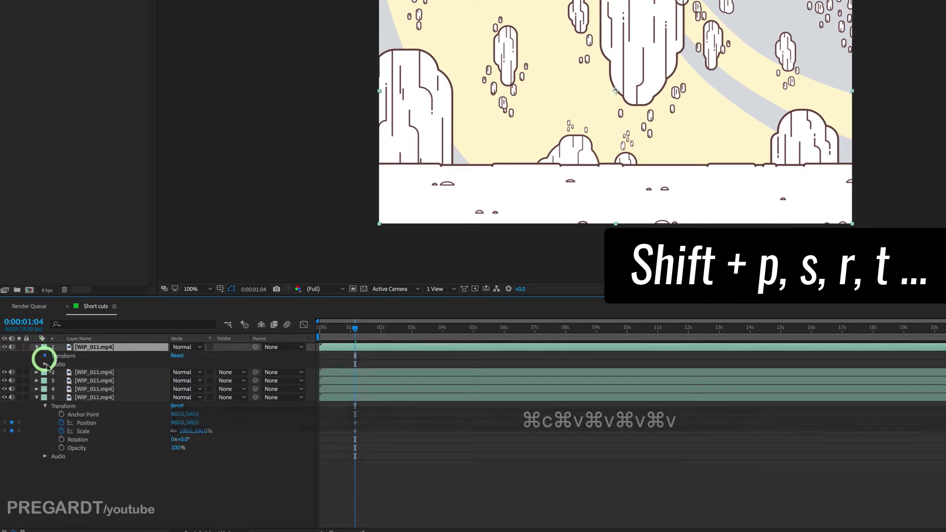
pyautogui.click(45, 355)
pyautogui.click(36, 414)
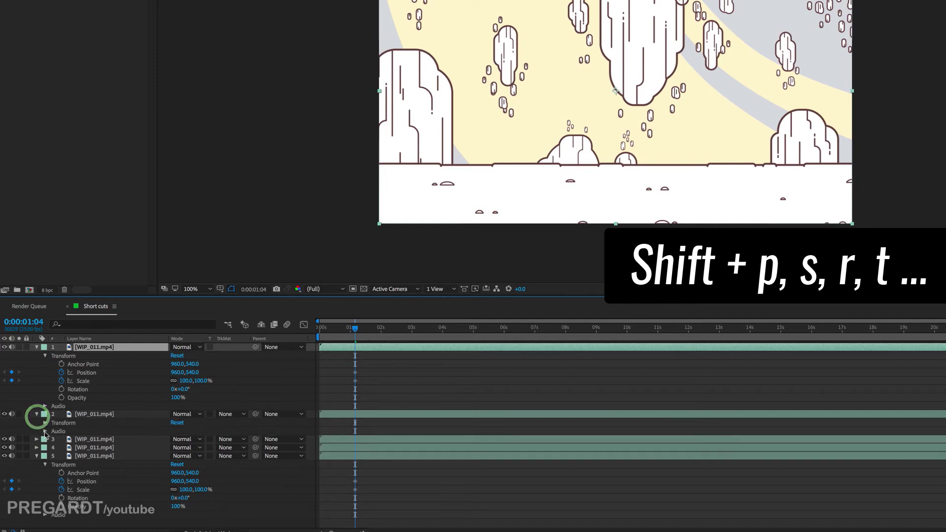
pyautogui.click(45, 422)
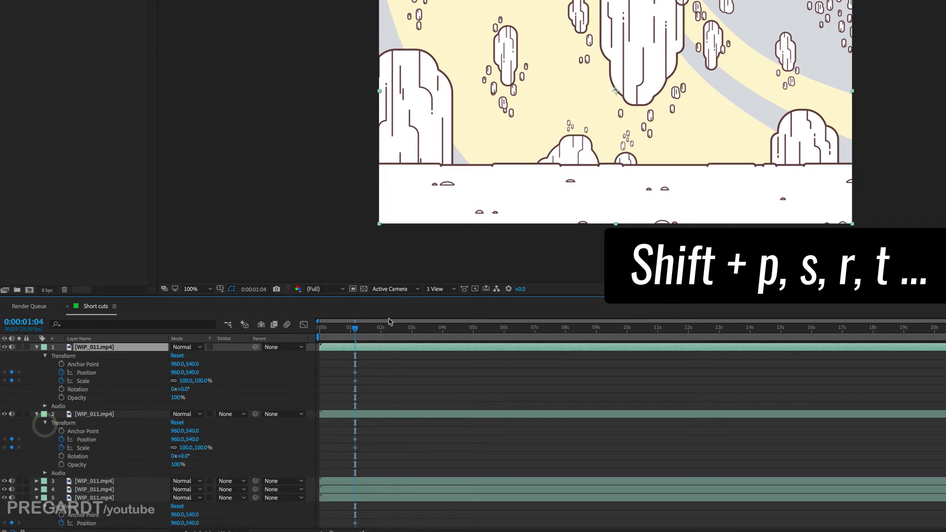
# Enlarge the timeline, open layer 3's Transform group, and select layer 1.
pyautogui.moveTo(406, 295); pyautogui.dragTo(437, 109)
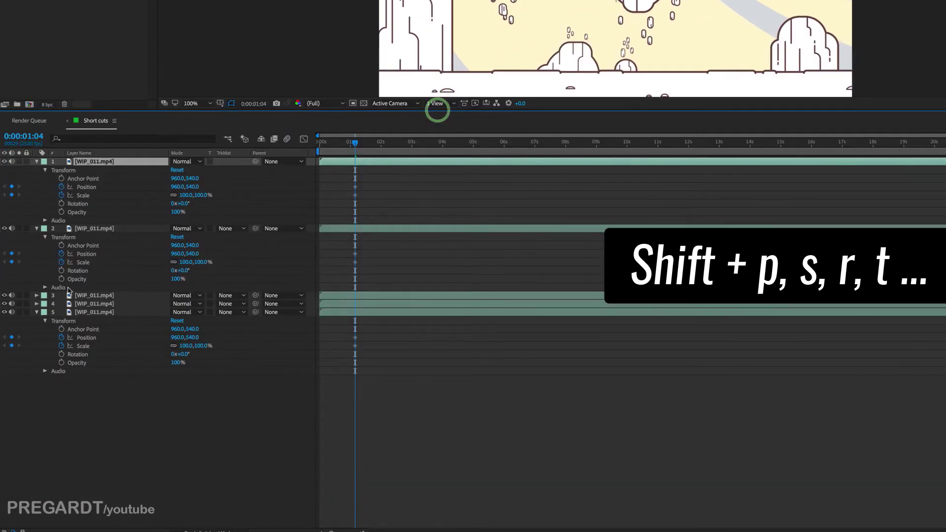
pyautogui.click(35, 296)
pyautogui.click(44, 304)
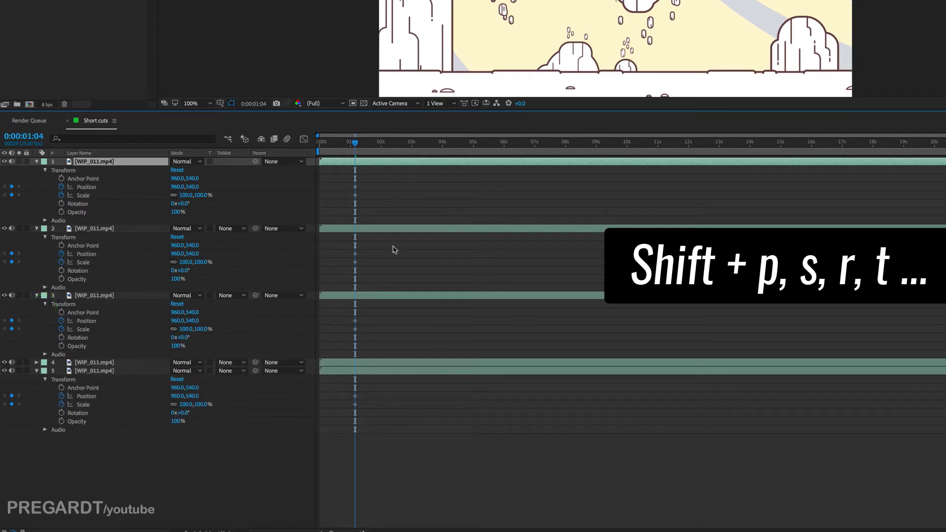
pyautogui.click(386, 177)
pyautogui.click(386, 161)
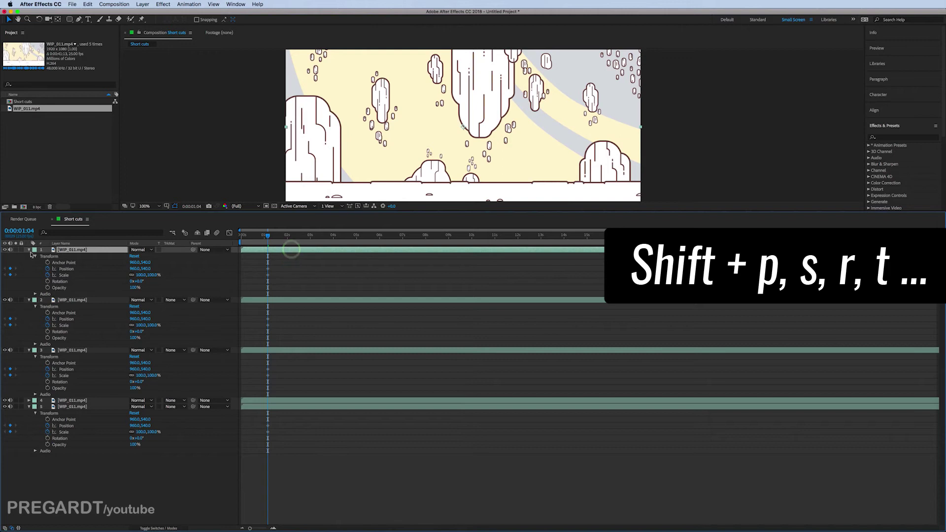
# Show only Position and Scale on layers 1 through 5 with P and Shift+S.
pyautogui.press('p')
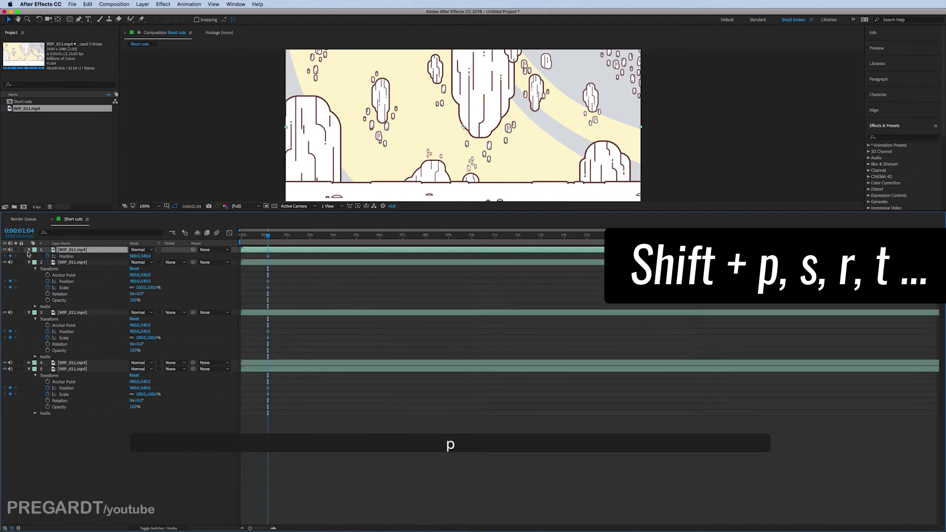
pyautogui.hotkey('shift', 's')
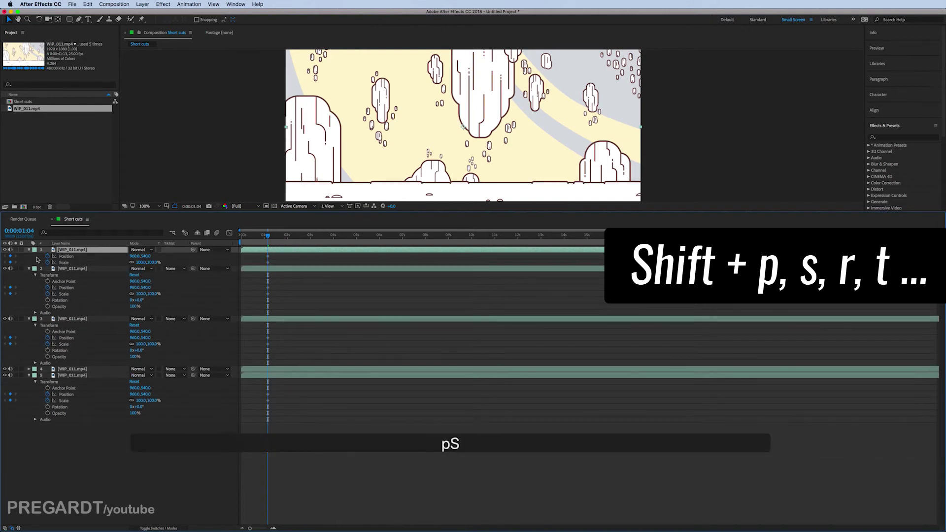
pyautogui.click(62, 269)
pyautogui.press('p')
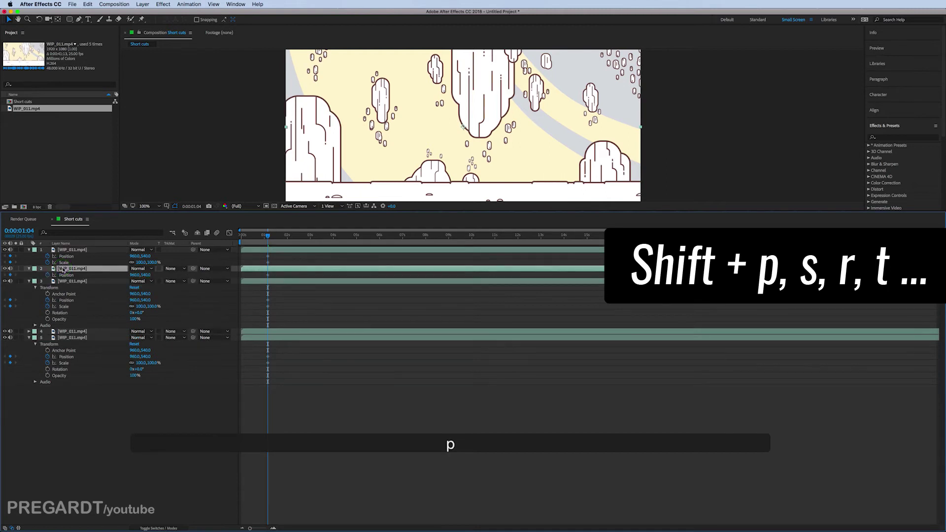
pyautogui.hotkey('shift', 's')
pyautogui.click(68, 288)
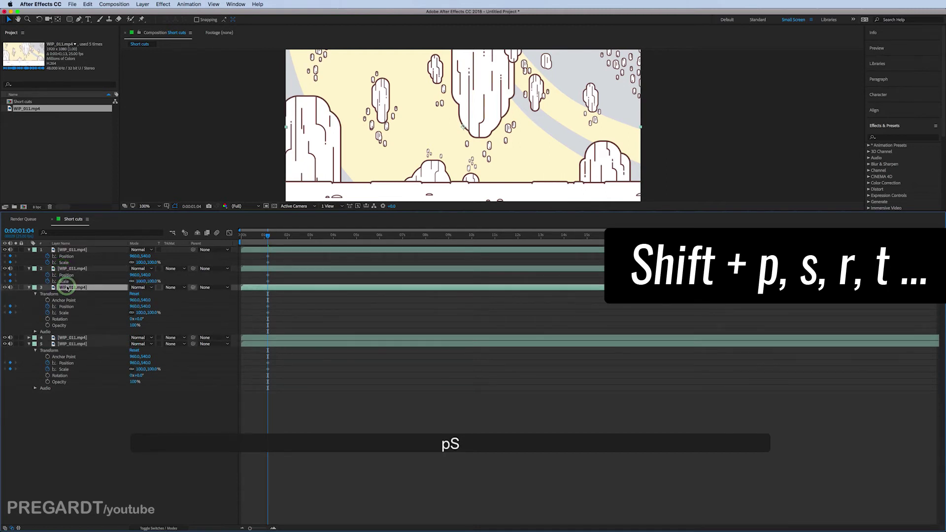
pyautogui.press('p')
pyautogui.hotkey('shift', 's')
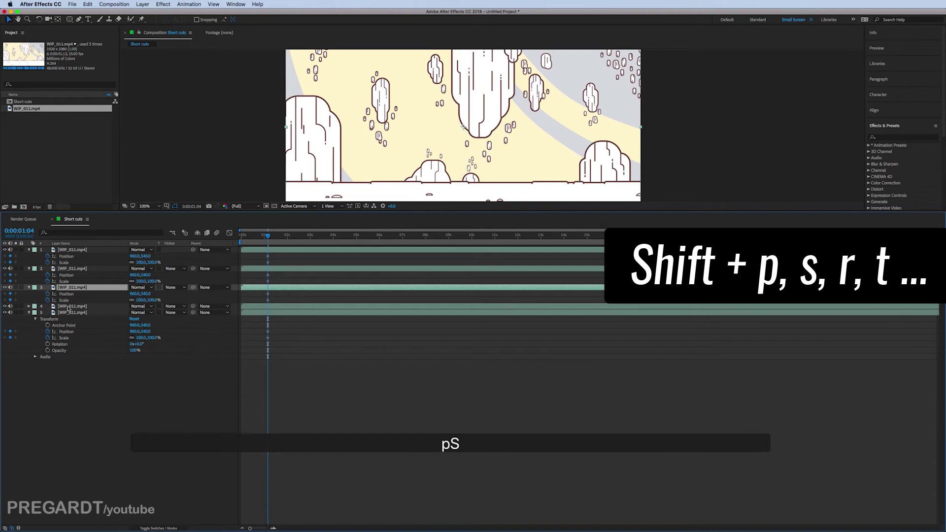
pyautogui.click(71, 307)
pyautogui.press('p')
pyautogui.hotkey('shift', 's')
pyautogui.click(69, 325)
pyautogui.press('p')
pyautogui.hotkey('shift', 's')
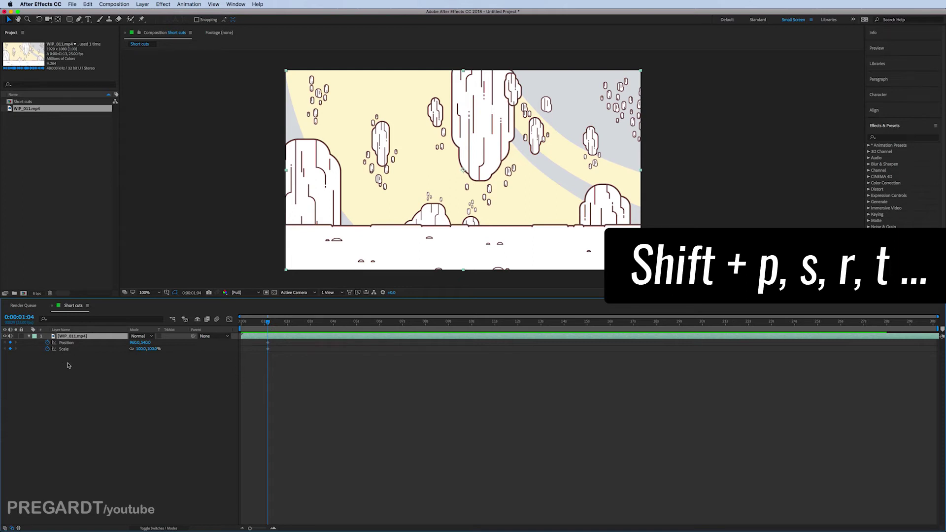
# Add Rotation and Opacity to the shown properties and key both at the current time.
pyautogui.hotkey('shift', 'r')
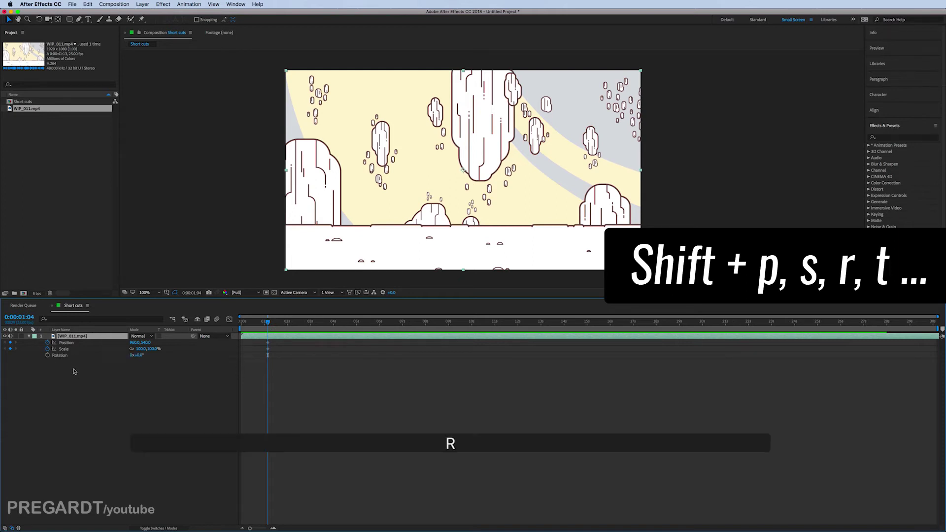
pyautogui.click(48, 355)
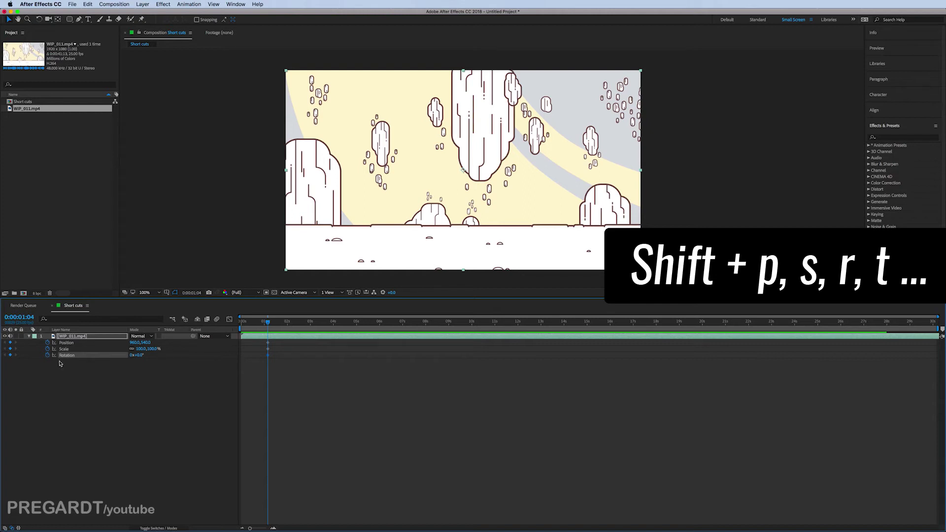
pyautogui.hotkey('shift', 't')
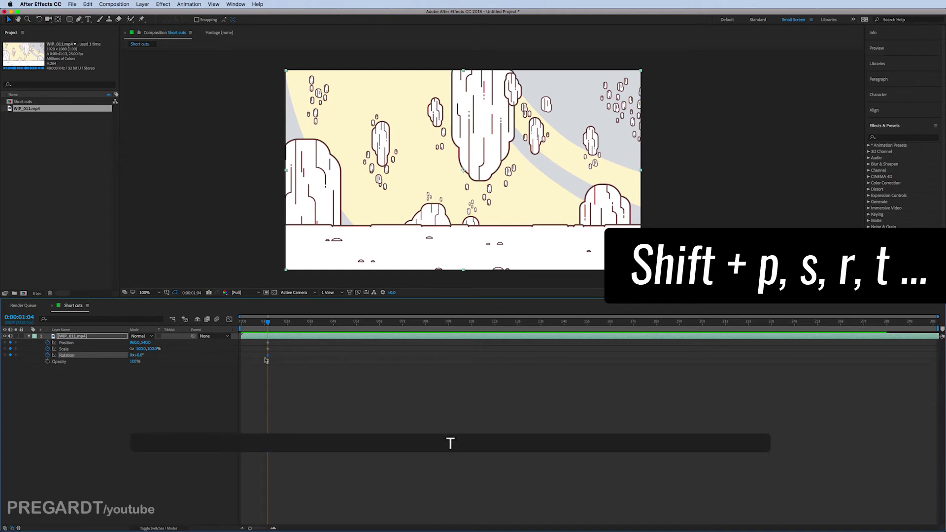
pyautogui.click(47, 361)
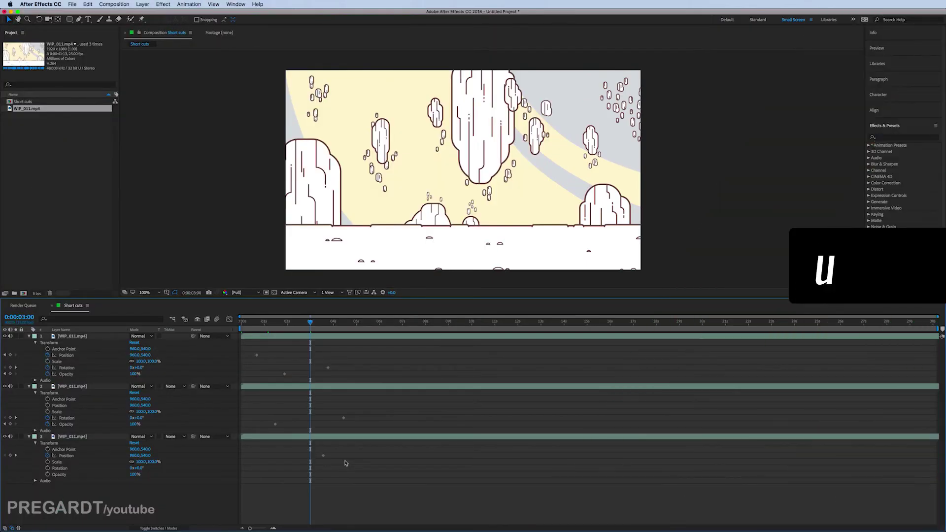
# Enlarge the timeline, scrub to the later smoke frame, and select the three layers.
pyautogui.moveTo(404, 298); pyautogui.dragTo(412, 249)
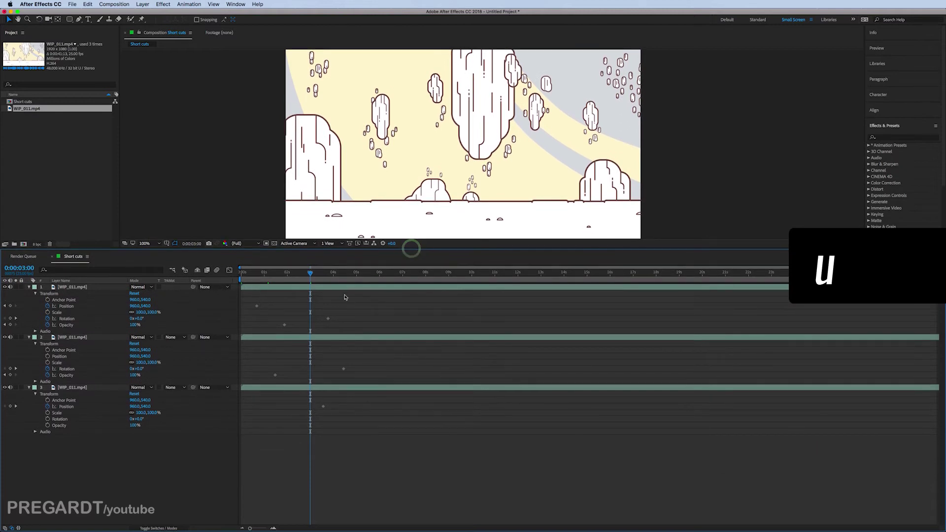
pyautogui.moveTo(320, 278); pyautogui.dragTo(241, 289)
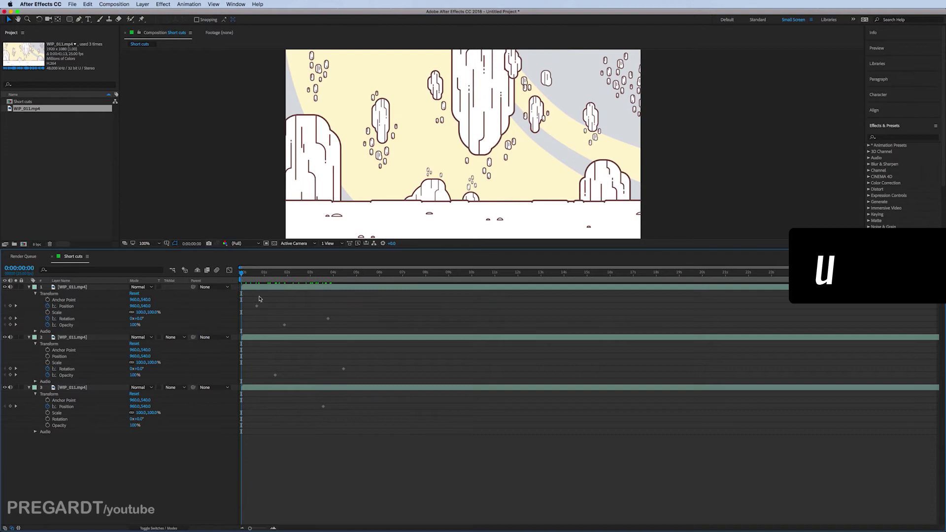
pyautogui.click(293, 312)
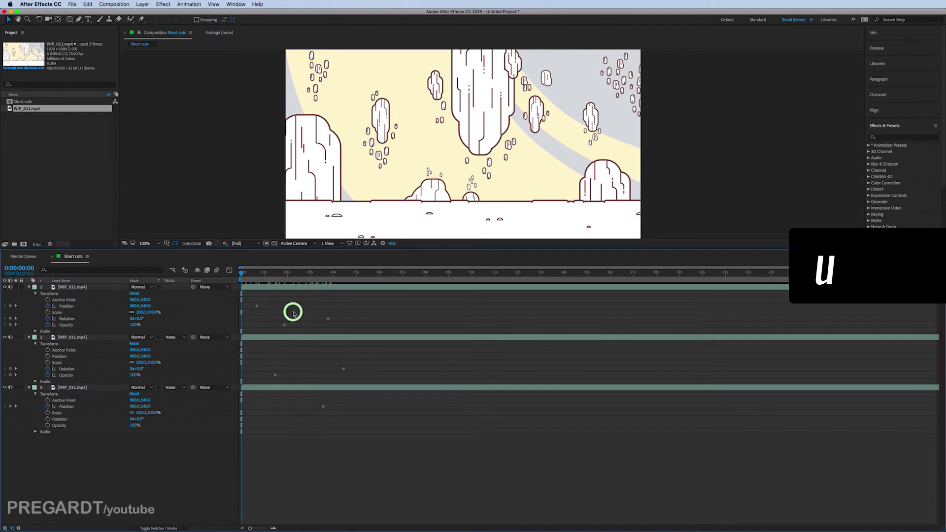
pyautogui.click(295, 287)
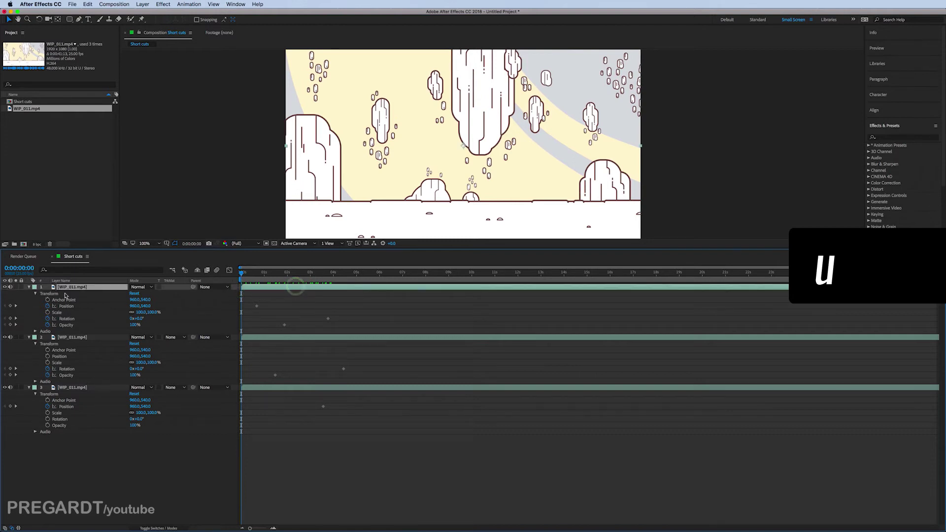
pyautogui.click(263, 337)
pyautogui.click(270, 387)
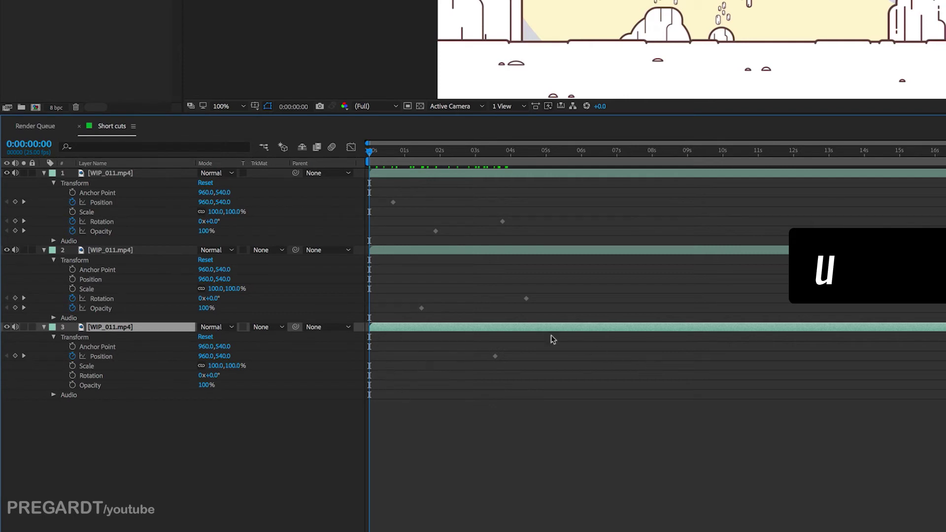
# Deselect the layers and list only each layer's keyframed properties with U.
pyautogui.click(478, 294)
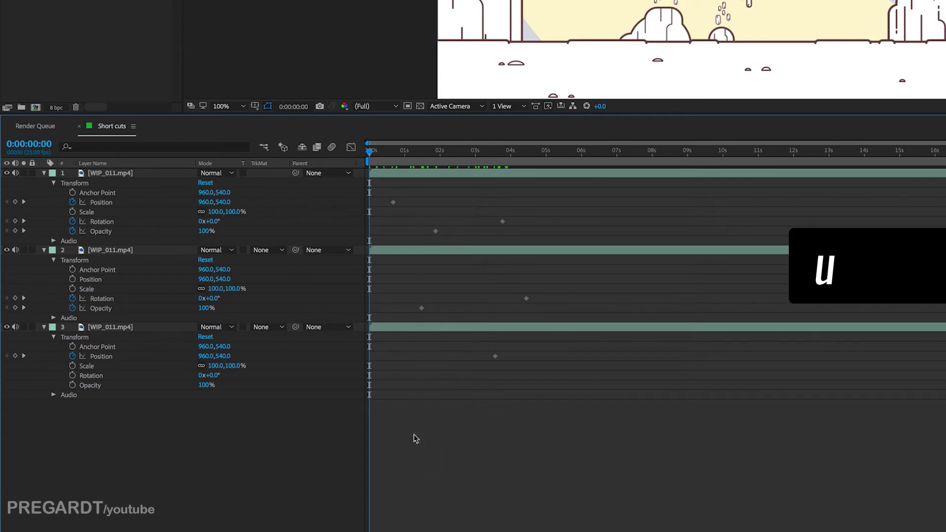
pyautogui.click(460, 210)
pyautogui.click(451, 175)
pyautogui.click(460, 210)
pyautogui.press('u')
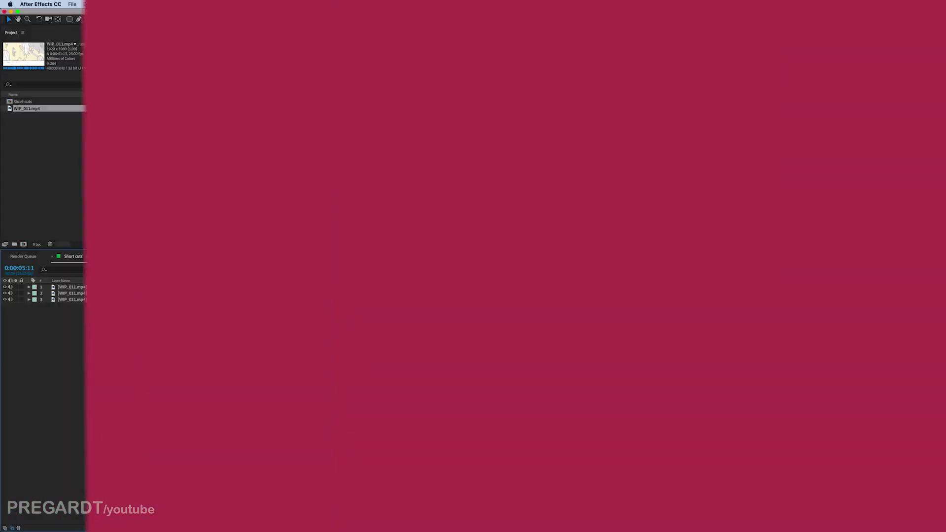
# Move the in-points of all three staggered layers to 0:00:00:00 with Alt+Home, then return to frame 0.
pyautogui.click(528, 338)
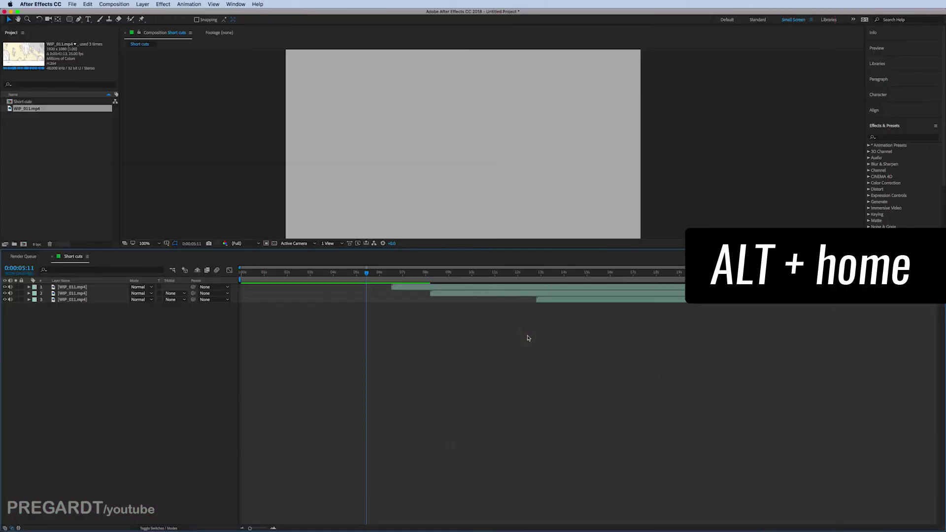
pyautogui.click(422, 287)
pyautogui.click(569, 300)
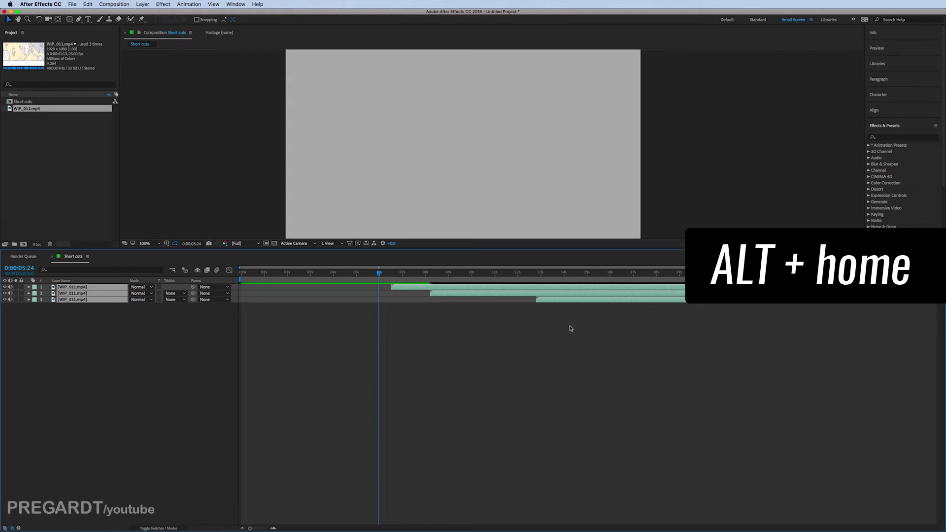
pyautogui.hotkey('alt', 'Home')
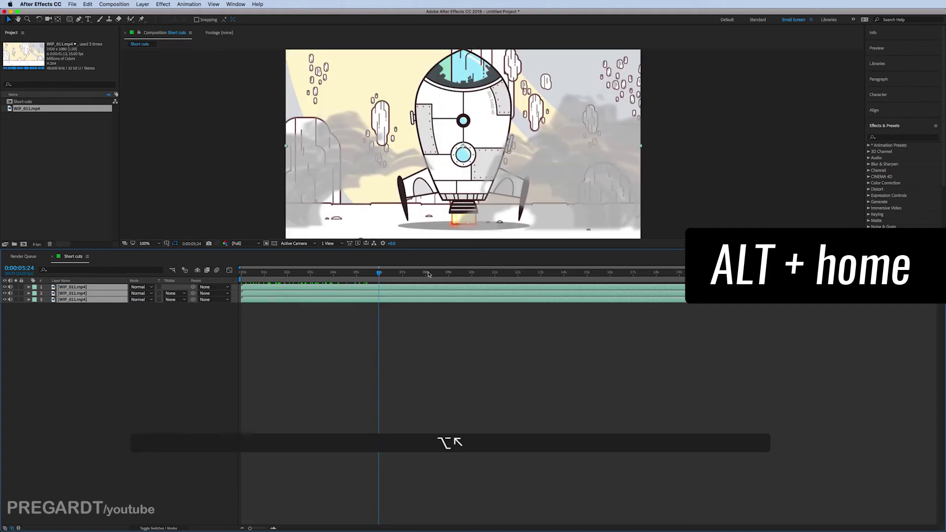
pyautogui.click(240, 271)
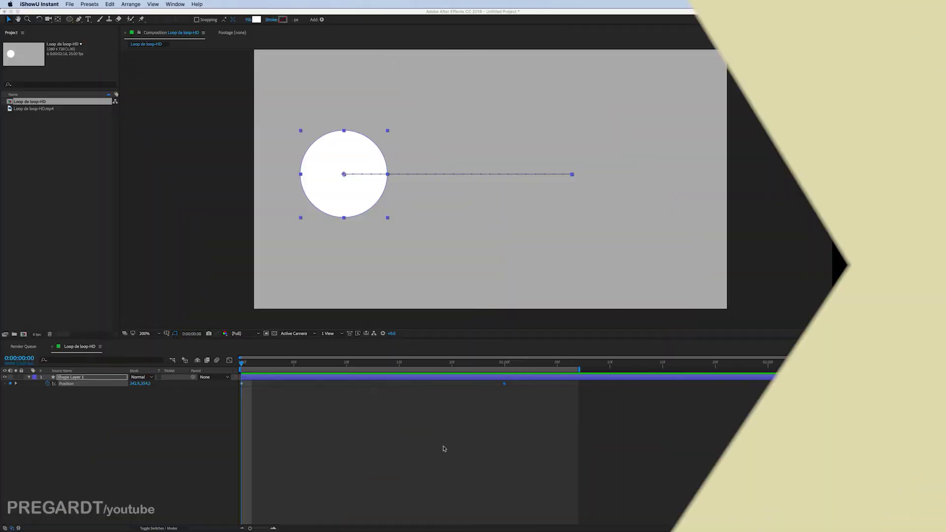
pyautogui.moveTo(245, 362)
pyautogui.mouseDown()
pyautogui.moveTo(509, 369)
pyautogui.moveTo(239, 372)
pyautogui.mouseUp()
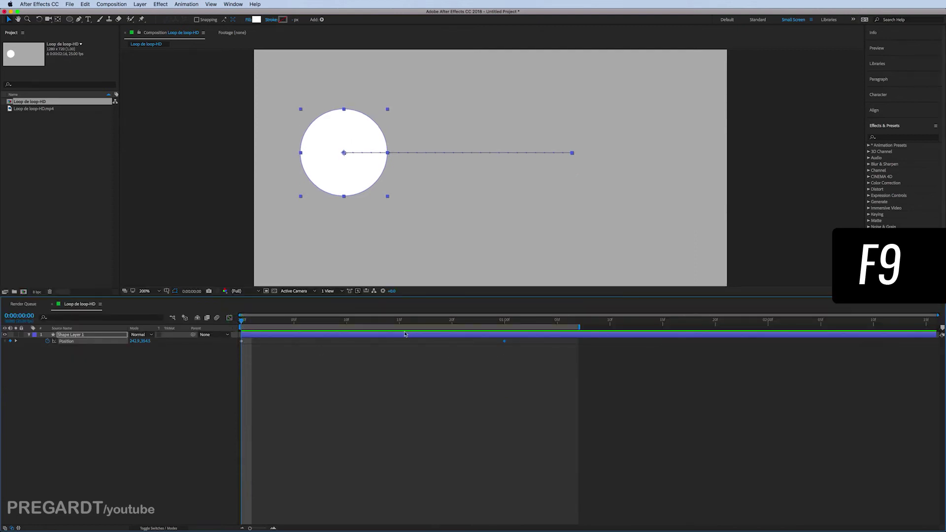
# Apply Easy Ease (F9) to both circle Position keyframes and preview the smoother motion.
pyautogui.press('KP_0')
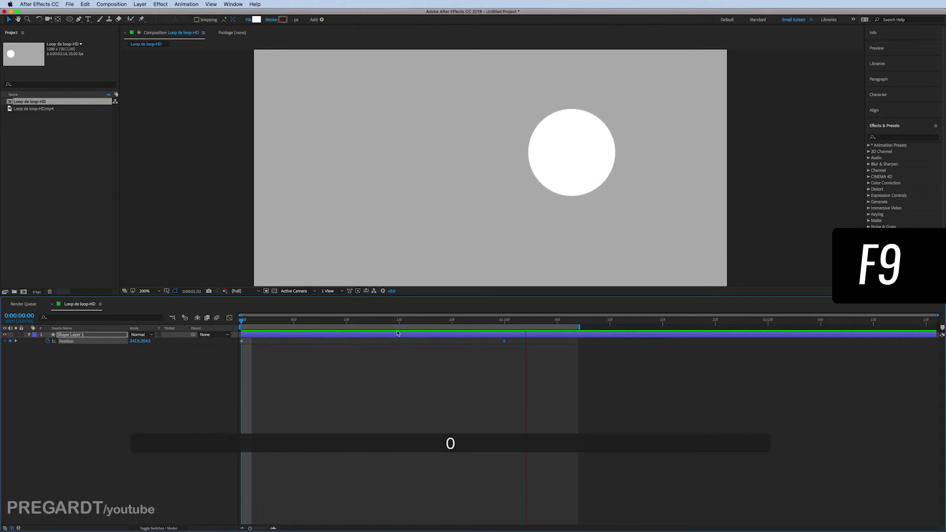
pyautogui.click(408, 321)
pyautogui.moveTo(511, 339); pyautogui.dragTo(237, 353)
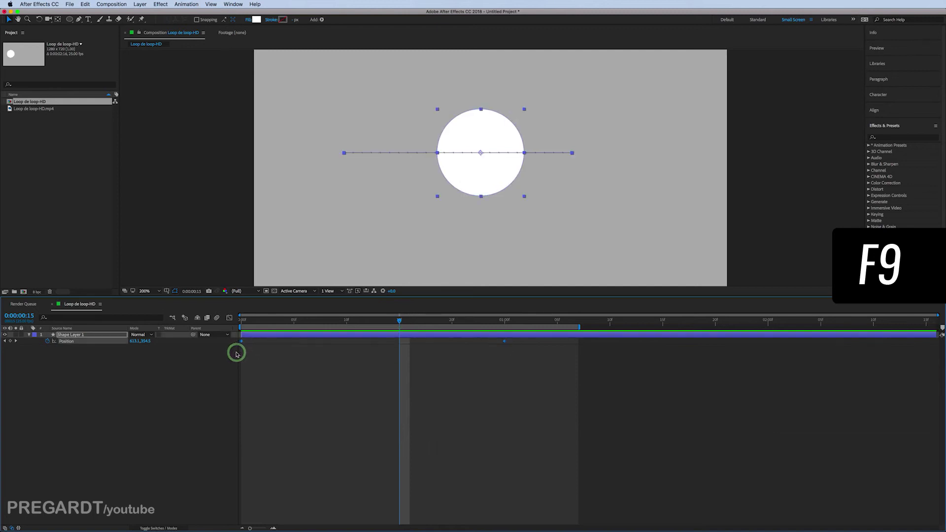
pyautogui.press('F9')
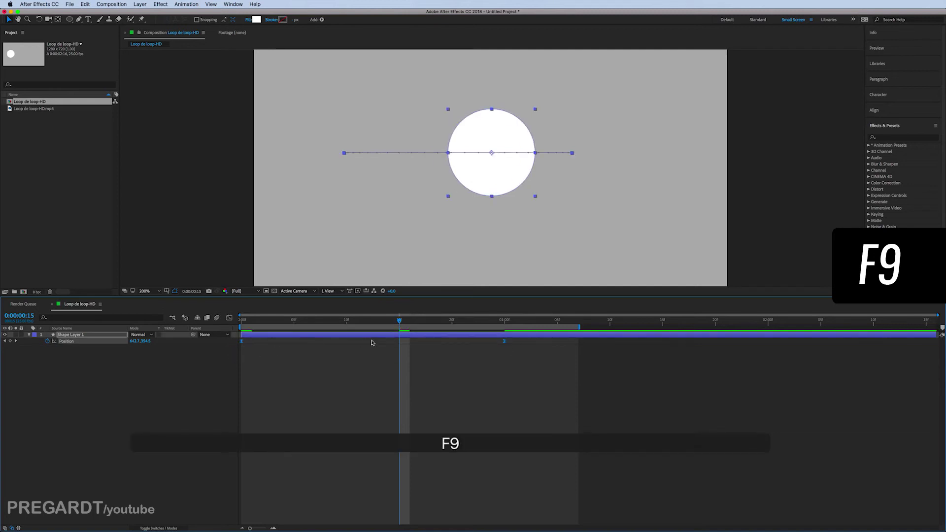
pyautogui.press('0')
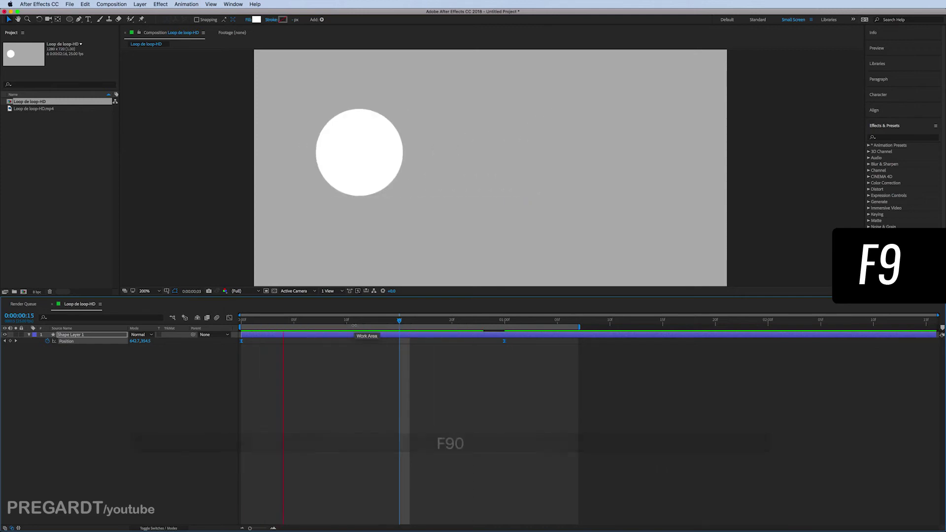
pyautogui.click(427, 335)
pyautogui.click(424, 323)
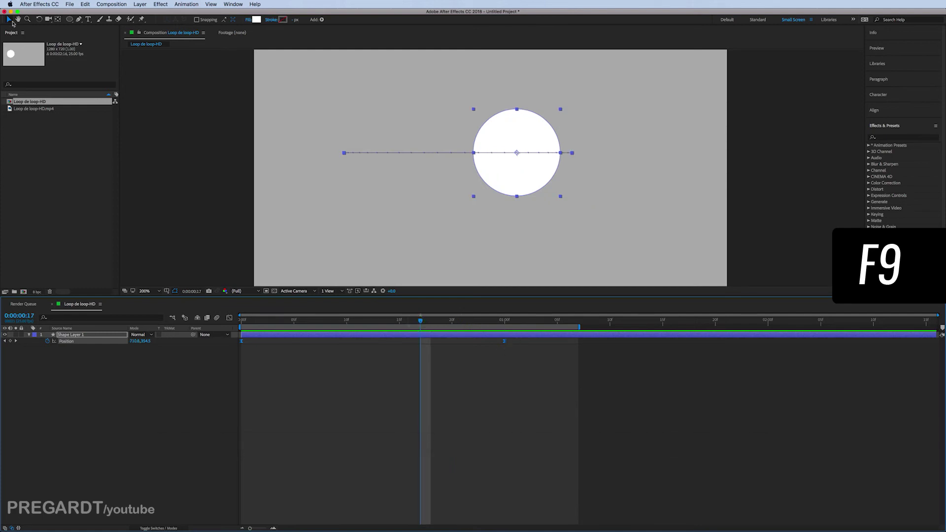
# Open the macOS Keyboard preferences to check the function-key setting.
pyautogui.click(10, 4)
pyautogui.click(26, 28)
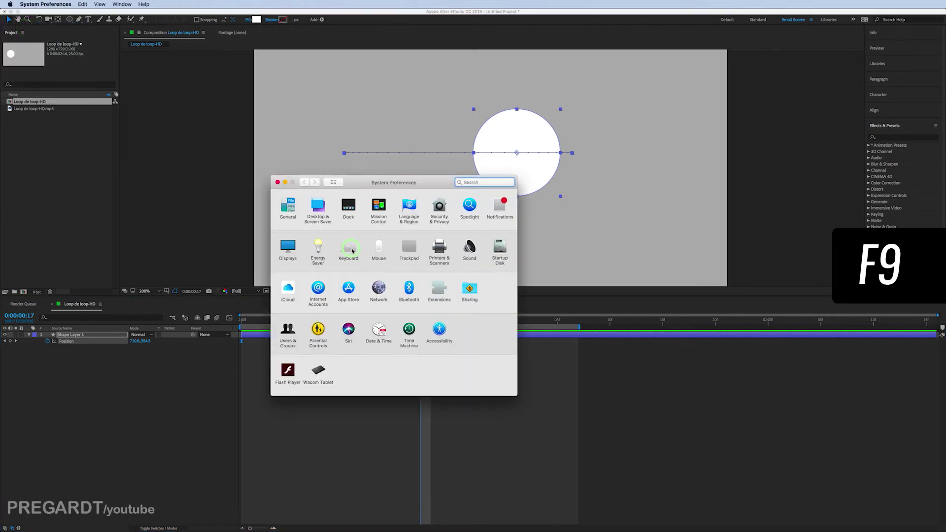
pyautogui.click(351, 250)
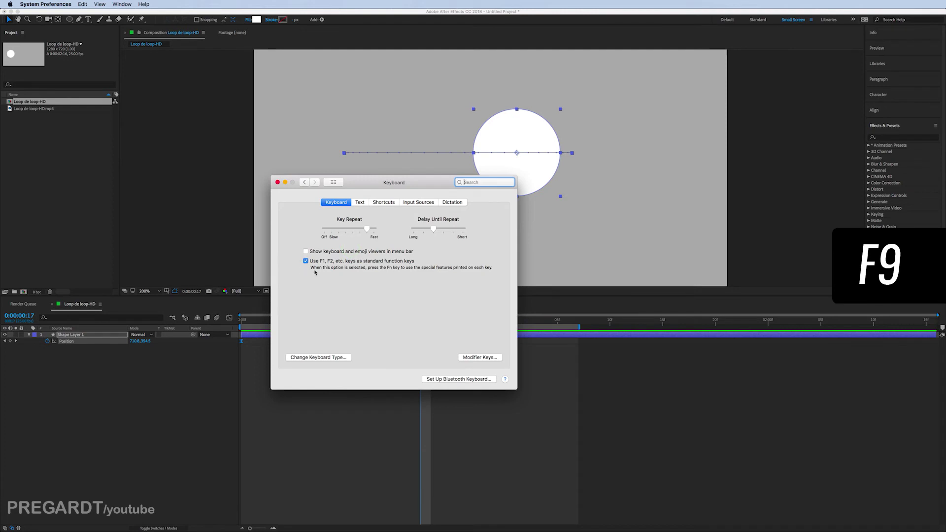
# Close the Keyboard preferences and name the composition marker at 0:00:01:05 'start'.
pyautogui.click(278, 182)
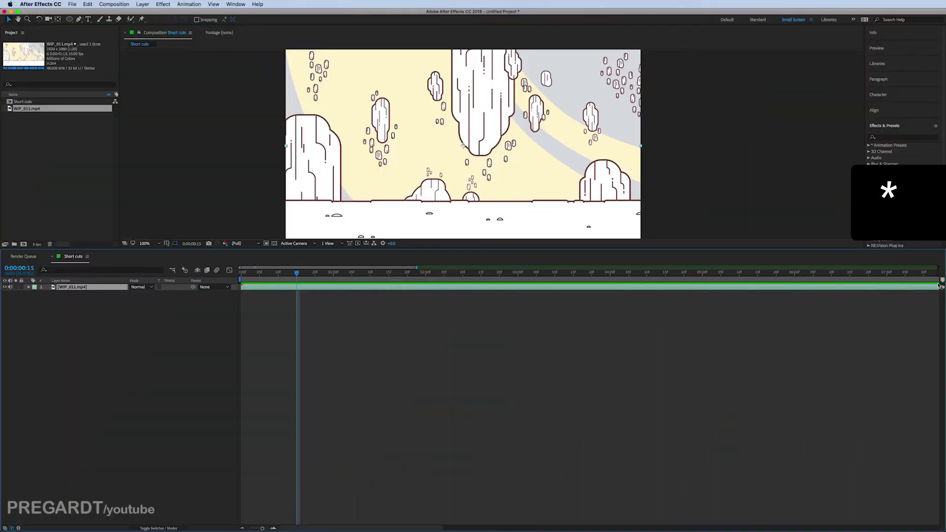
pyautogui.click(941, 282)
pyautogui.moveTo(941, 282); pyautogui.dragTo(351, 285)
pyautogui.doubleClick(353, 279)
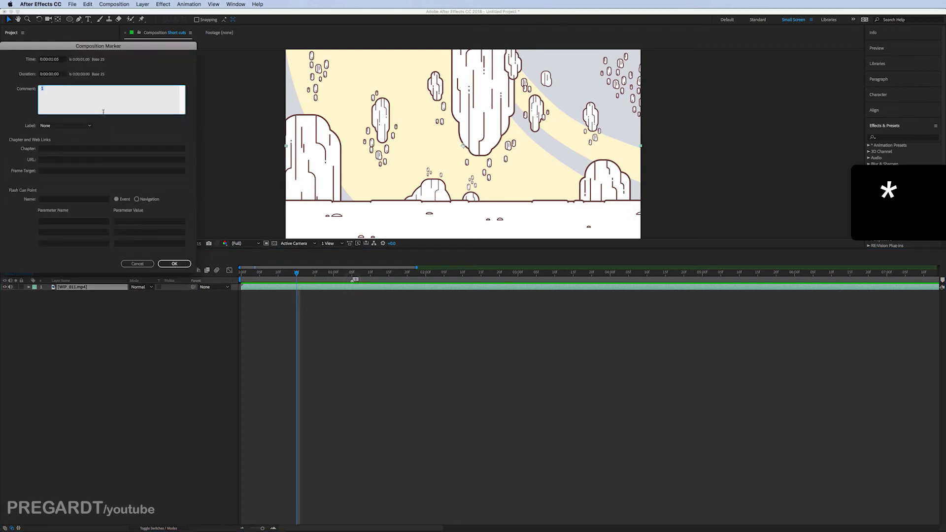
pyautogui.write('start')
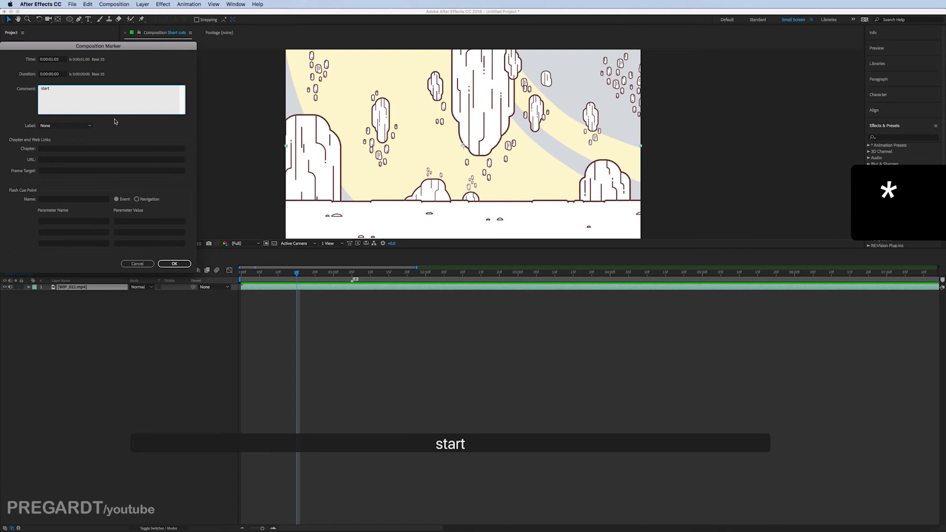
pyautogui.press('Return')
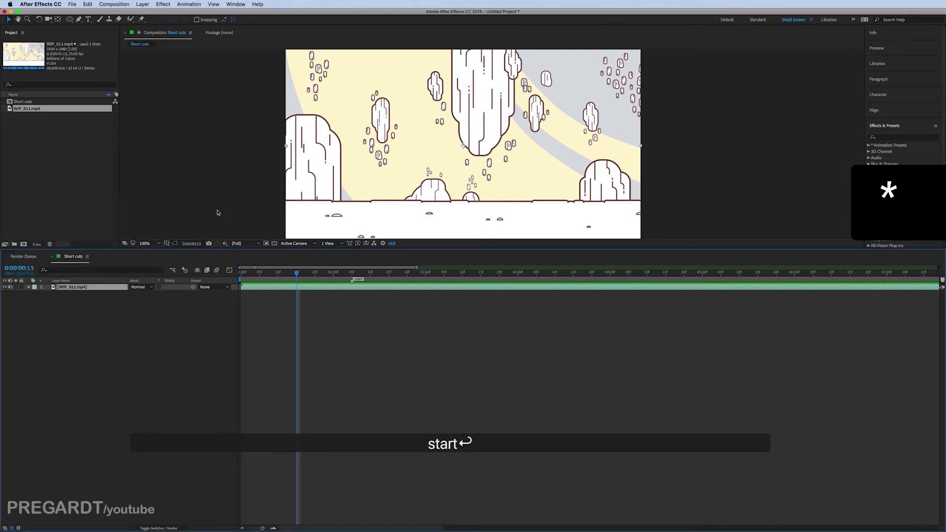
# Move the playhead to the 'start' marker and select the WIP_011.mp4 layer.
pyautogui.moveTo(350, 277)
pyautogui.mouseDown()
pyautogui.moveTo(461, 279)
pyautogui.moveTo(430, 282)
pyautogui.mouseUp()
pyautogui.click(440, 297)
pyautogui.click(438, 288)
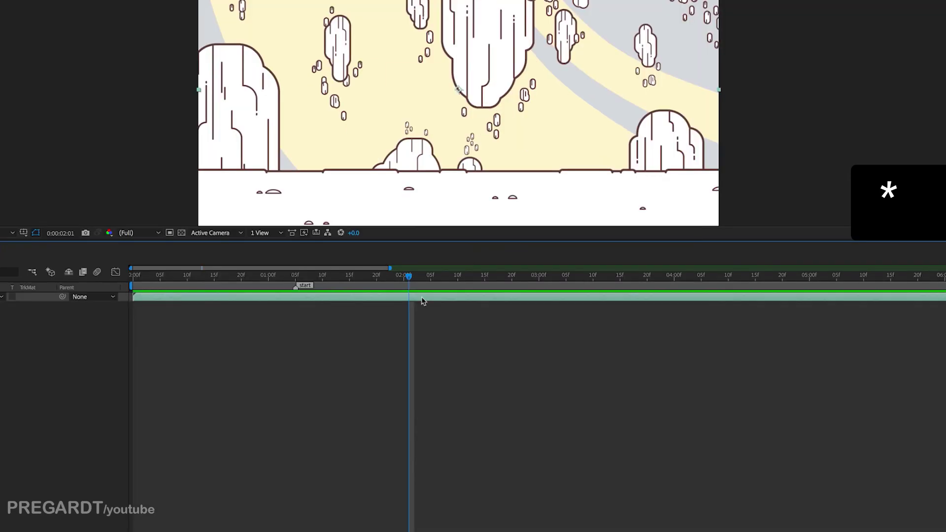
# Add a layer marker to WIP_011.mp4 with numpad * and give it the comment 'bla bla'.
pyautogui.press('KP_Multiply')
pyautogui.click(403, 280)
pyautogui.moveTo(403, 279); pyautogui.dragTo(403, 310)
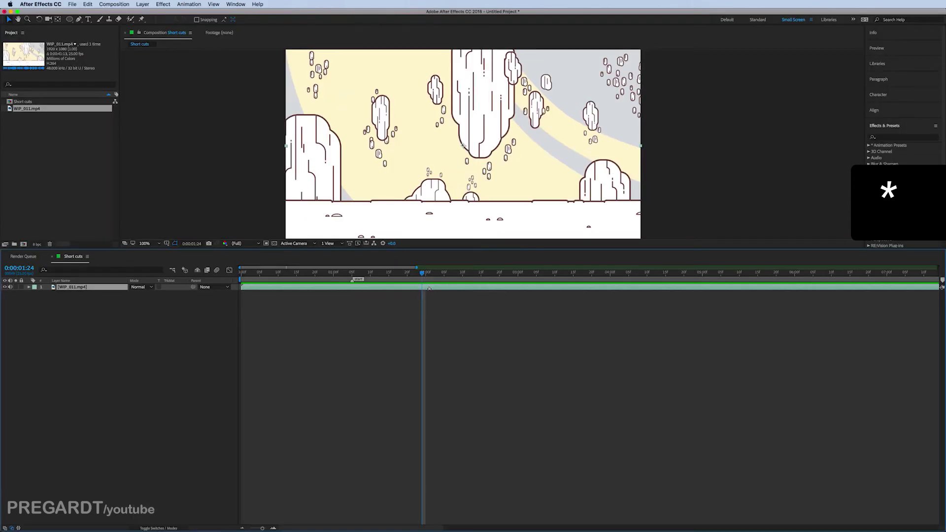
pyautogui.doubleClick(429, 288)
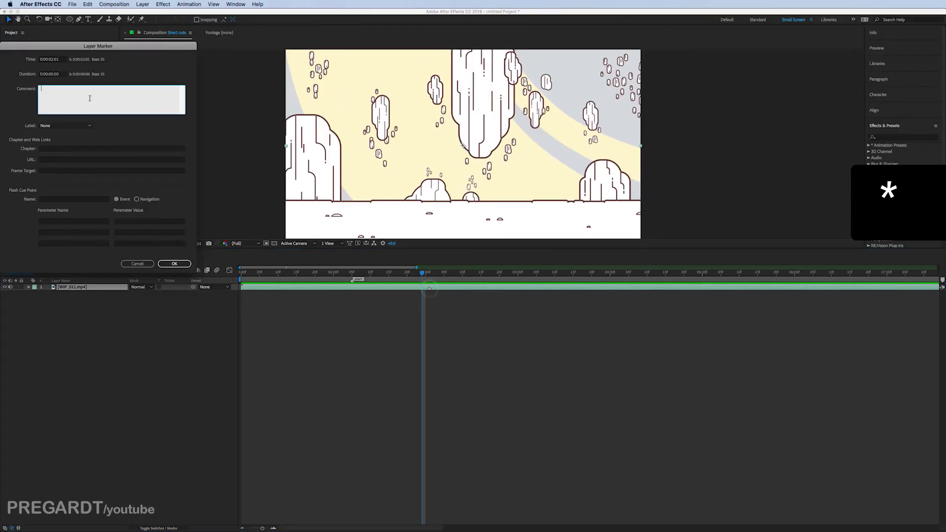
pyautogui.write('bl')
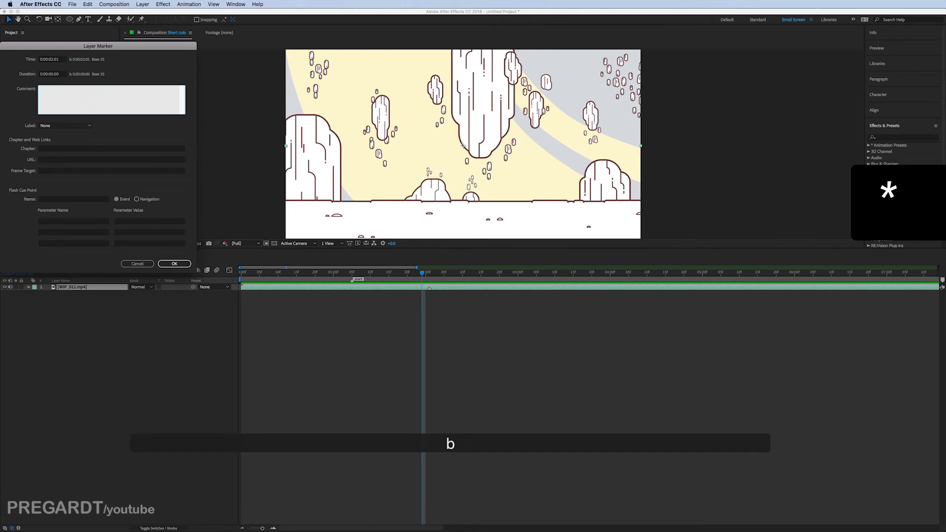
pyautogui.write('a blad')
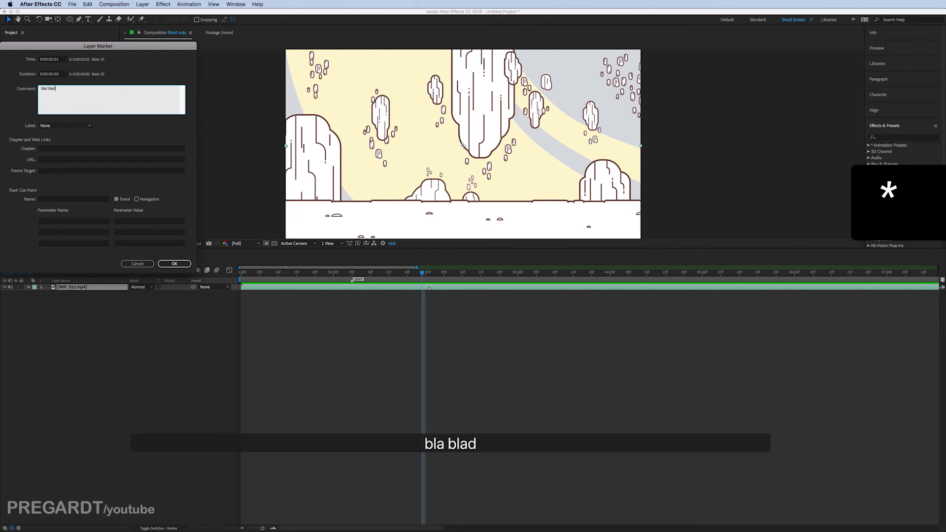
pyautogui.press('BackSpace')
pyautogui.press('Return')
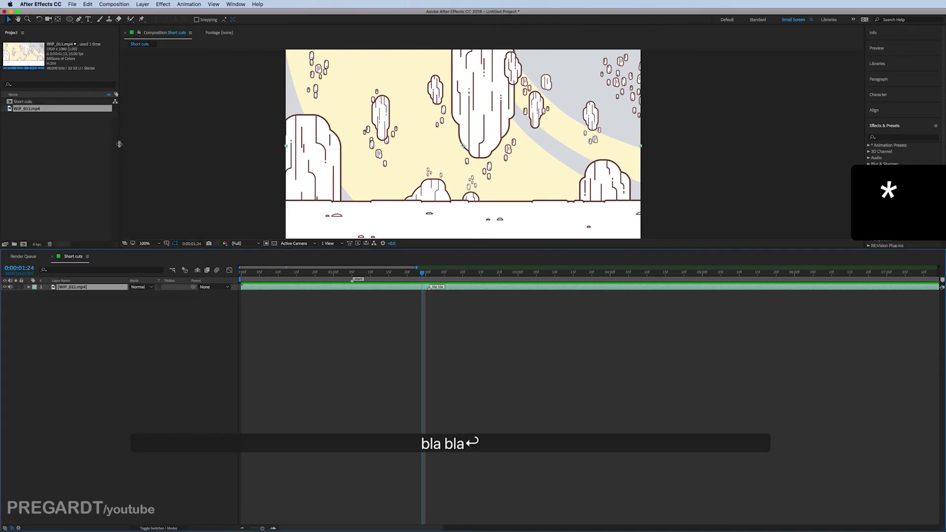
pyautogui.press('KP_Decimal')
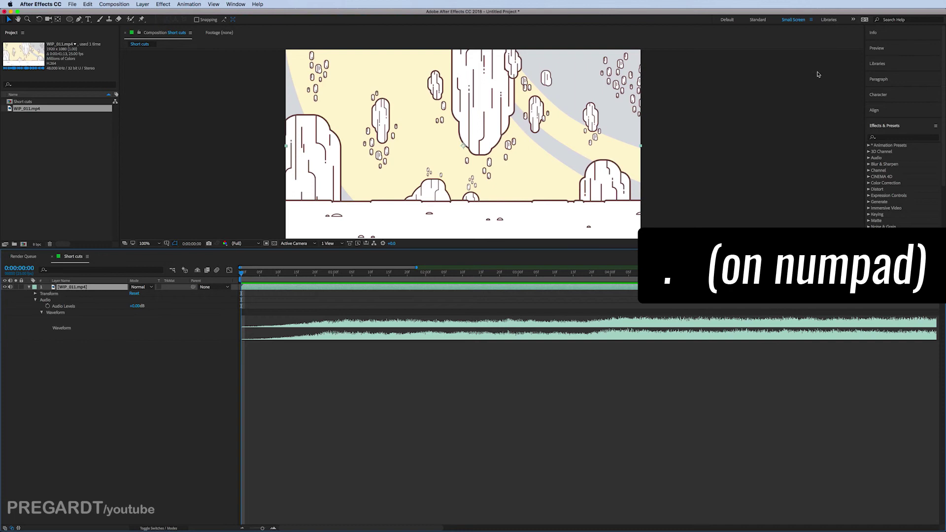
# Put the playhead near the timeline start and play an audio-only preview with numpad period.
pyautogui.moveTo(267, 273); pyautogui.dragTo(243, 276)
pyautogui.moveTo(251, 276); pyautogui.dragTo(442, 288)
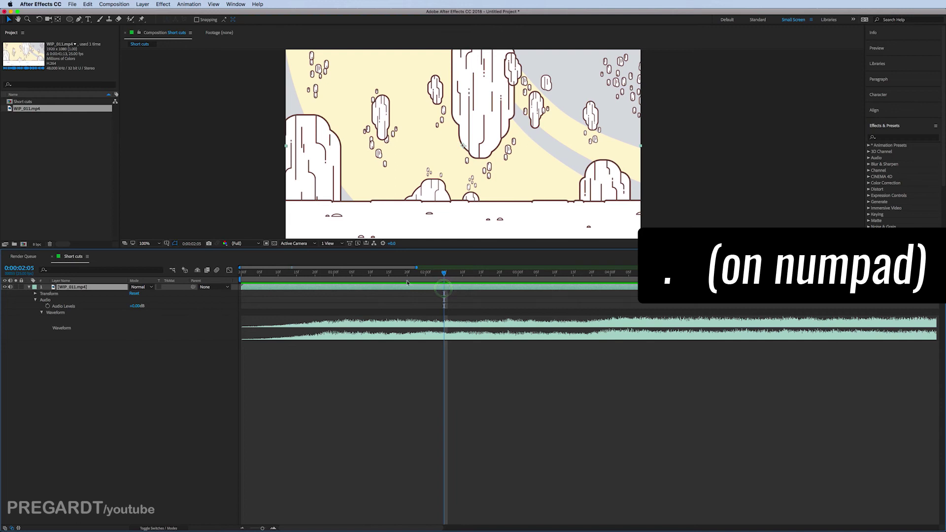
pyautogui.moveTo(326, 272); pyautogui.dragTo(279, 276)
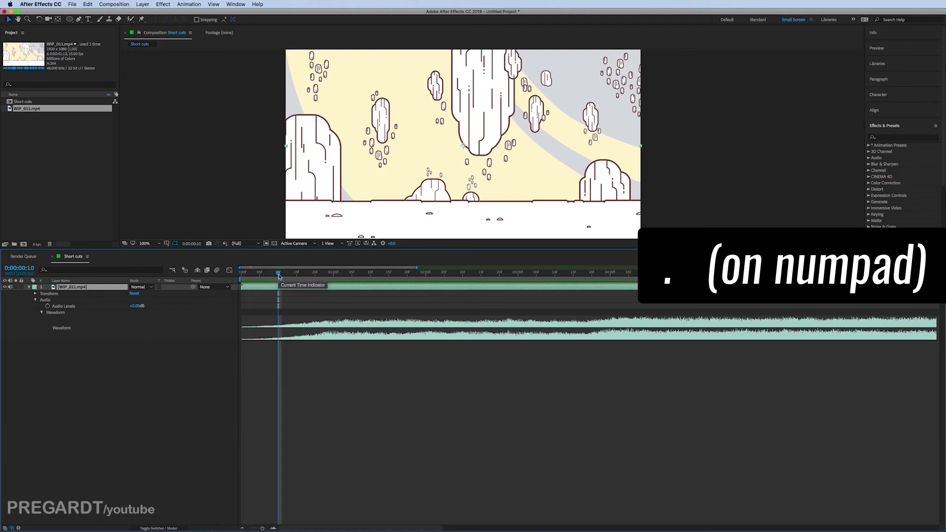
pyautogui.press('KP_Decimal')
pyautogui.press('KP_Decimal')
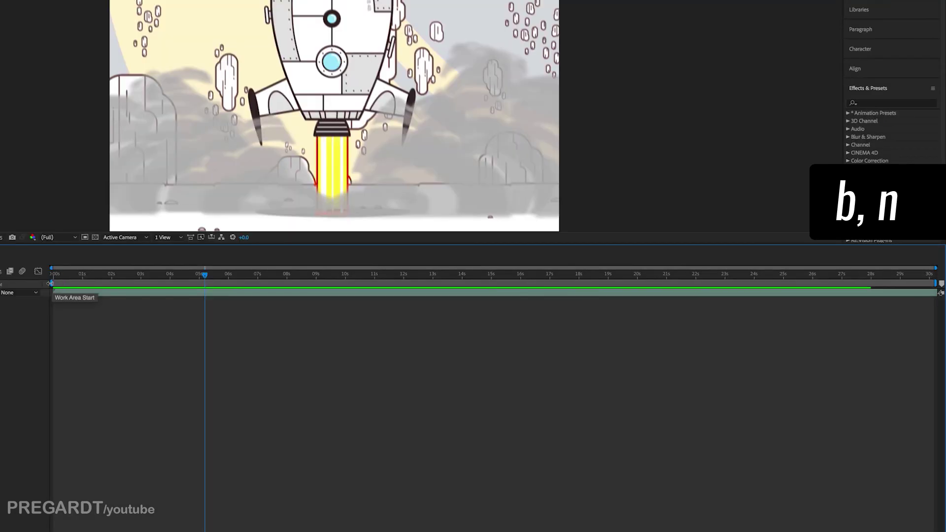
# Drag the work area start and end bars to try different work area ranges.
pyautogui.moveTo(240, 280)
pyautogui.mouseDown()
pyautogui.moveTo(353, 279)
pyautogui.moveTo(250, 279)
pyautogui.mouseUp()
pyautogui.moveTo(63, 283); pyautogui.dragTo(40, 282)
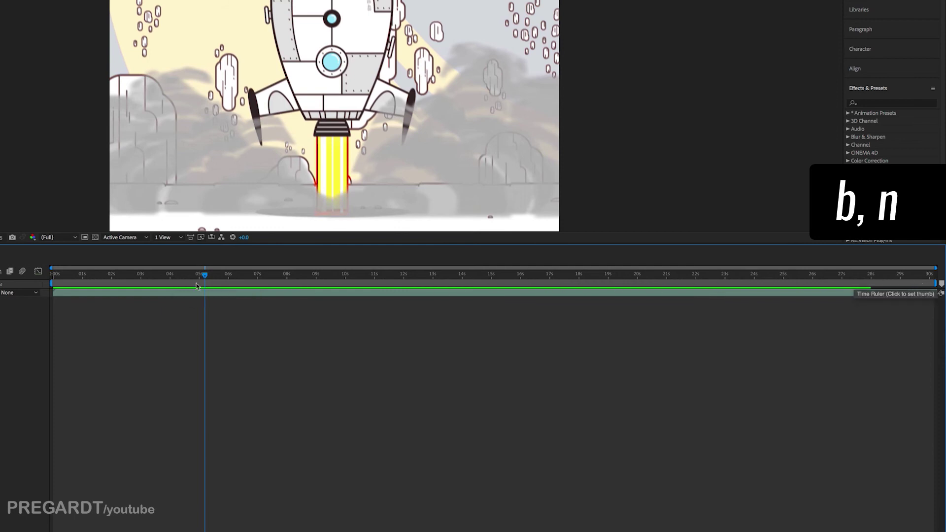
pyautogui.click(54, 285)
pyautogui.moveTo(54, 285)
pyautogui.mouseDown()
pyautogui.moveTo(80, 285)
pyautogui.moveTo(34, 285)
pyautogui.moveTo(195, 298)
pyautogui.moveTo(46, 287)
pyautogui.moveTo(190, 289)
pyautogui.moveTo(65, 285)
pyautogui.mouseUp()
pyautogui.moveTo(932, 282); pyautogui.dragTo(625, 287)
pyautogui.moveTo(693, 283)
pyautogui.mouseDown()
pyautogui.moveTo(444, 288)
pyautogui.moveTo(586, 290)
pyautogui.moveTo(587, 279)
pyautogui.moveTo(940, 290)
pyautogui.mouseUp()
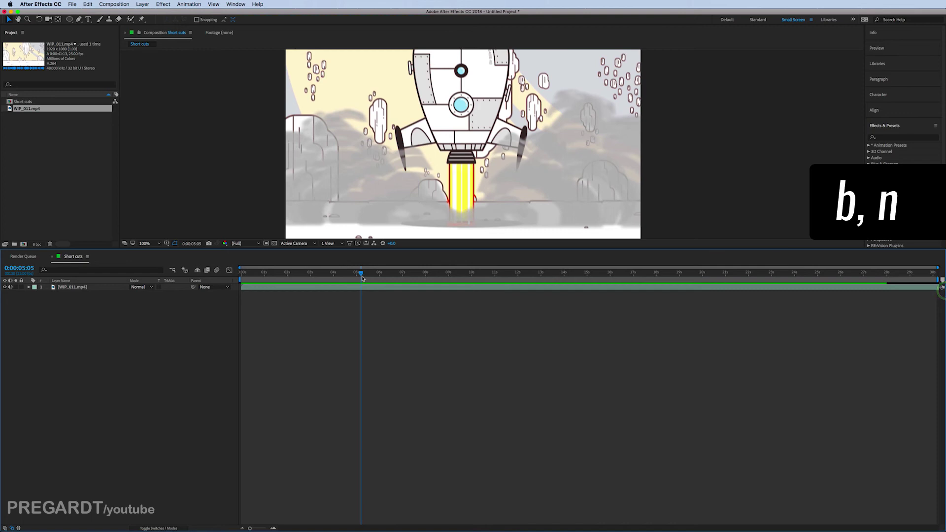
# Set the work area from 0:00:02:24 to 0:00:05:24 with B and N at the playhead.
pyautogui.moveTo(356, 273); pyautogui.dragTo(339, 274)
pyautogui.press('b')
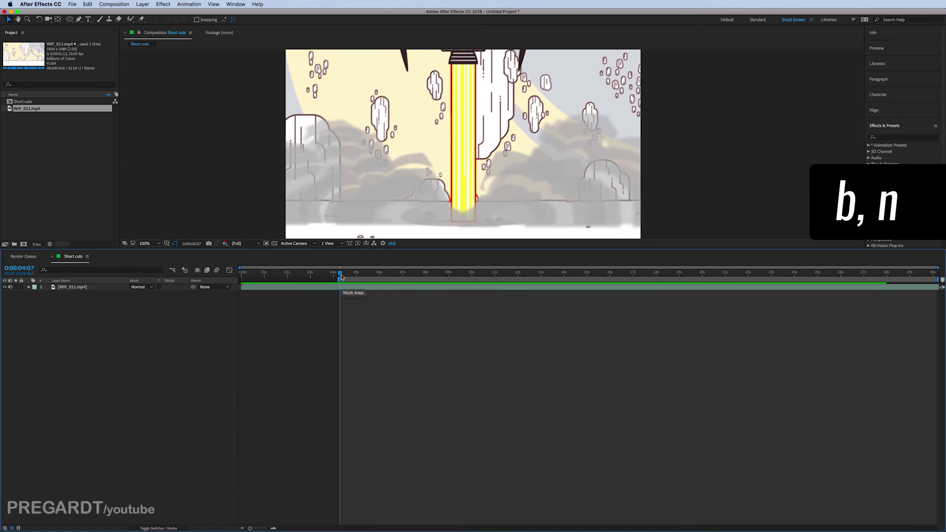
pyautogui.moveTo(339, 276); pyautogui.dragTo(454, 285)
pyautogui.press('n')
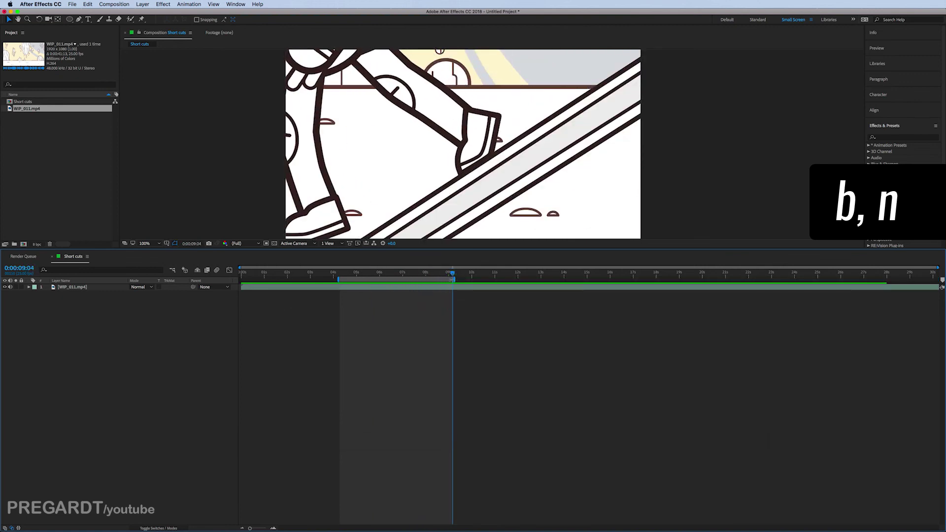
pyautogui.moveTo(338, 279); pyautogui.dragTo(378, 280)
pyautogui.press('b')
pyautogui.press('n')
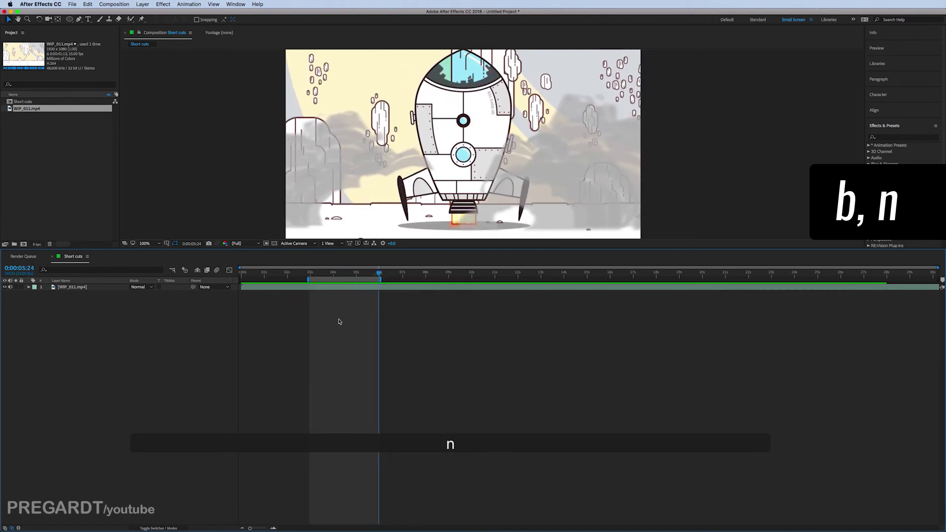
# Preview the work area with 0, then return the playhead to the work area start.
pyautogui.click(317, 275)
pyautogui.press('0')
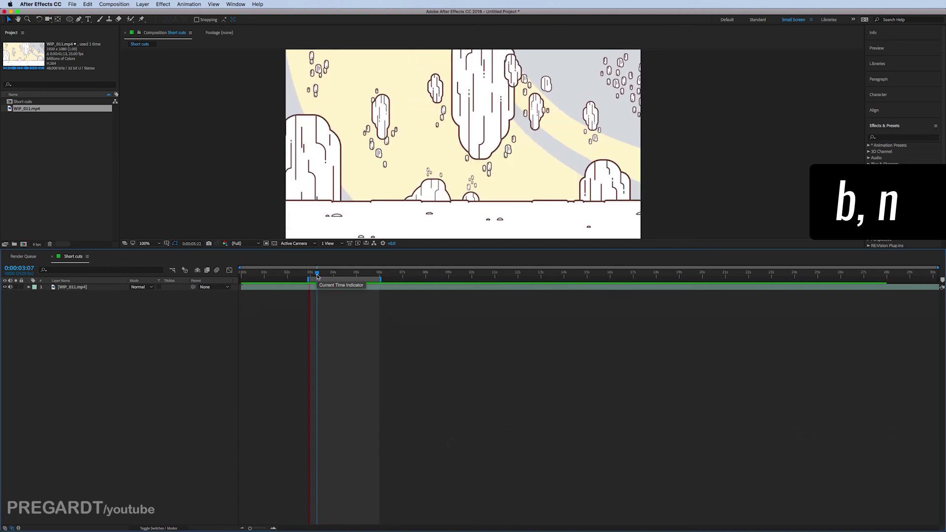
pyautogui.click(310, 273)
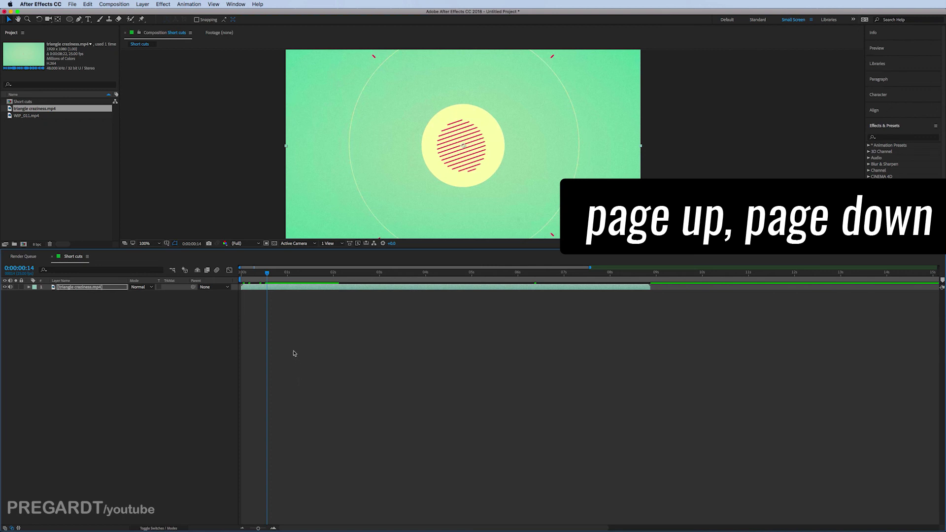
# Step the triangle clip frame by frame with Page Up/Page Down, zooming the timeline in, ending on frame 14.
pyautogui.press('pageup')
pyautogui.press('pagedown')
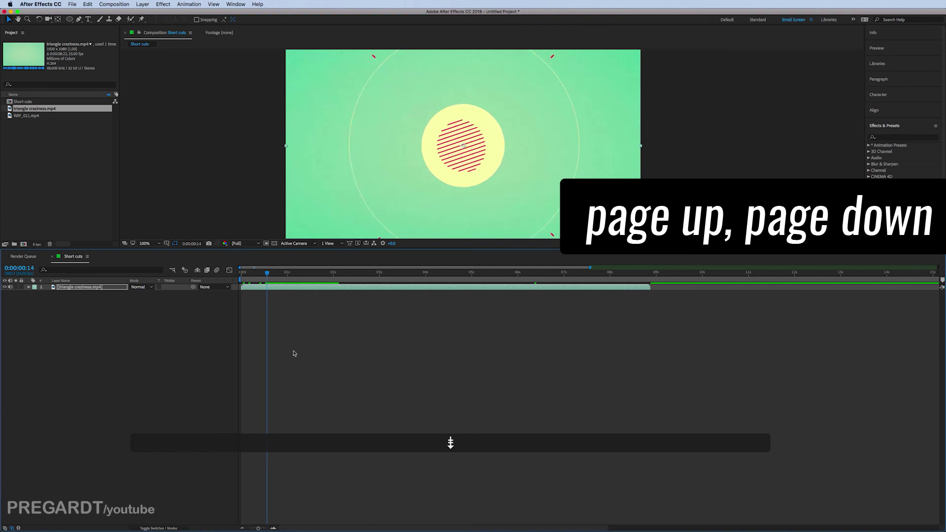
pyautogui.click(273, 527)
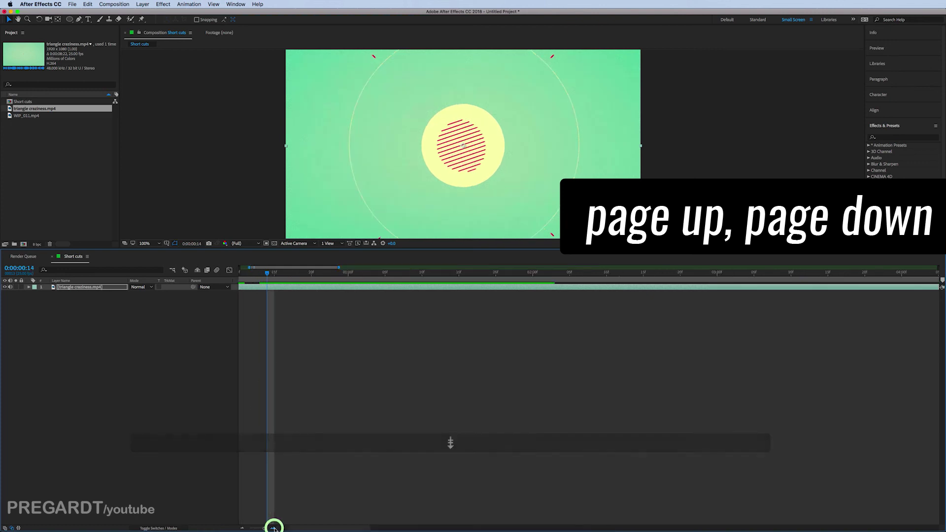
pyautogui.click(307, 528)
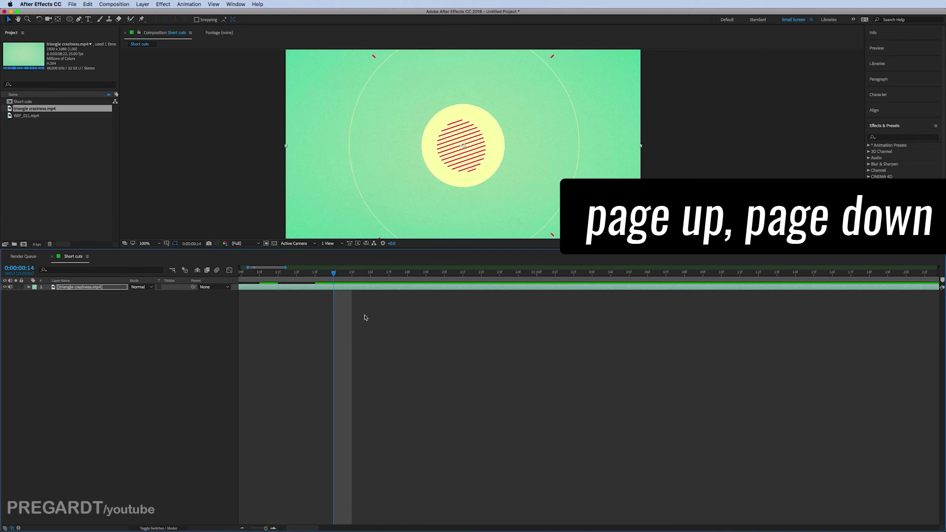
pyautogui.press('pagedown')
pyautogui.press('pagedown')
pyautogui.press('pagedown')
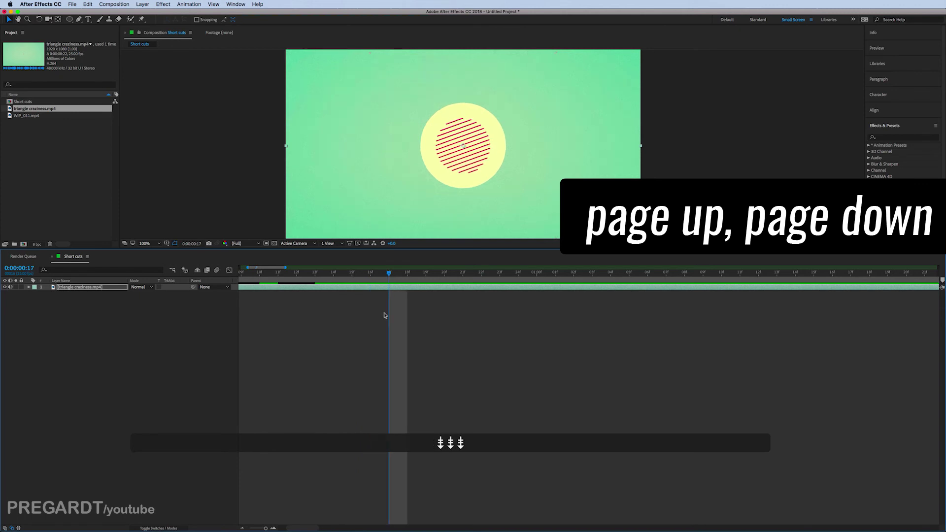
pyautogui.press('pagedown')
pyautogui.press('pagedown')
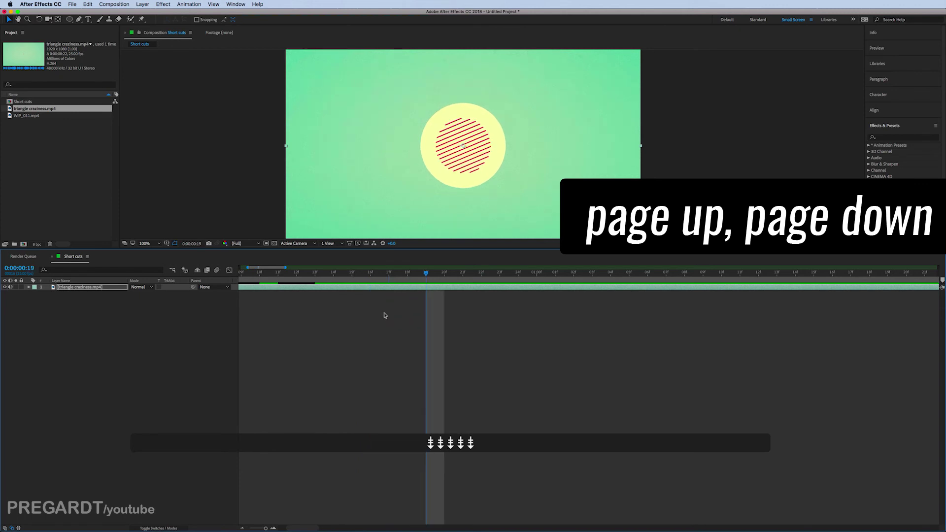
pyautogui.press('pageup')
pyautogui.press('pageup')
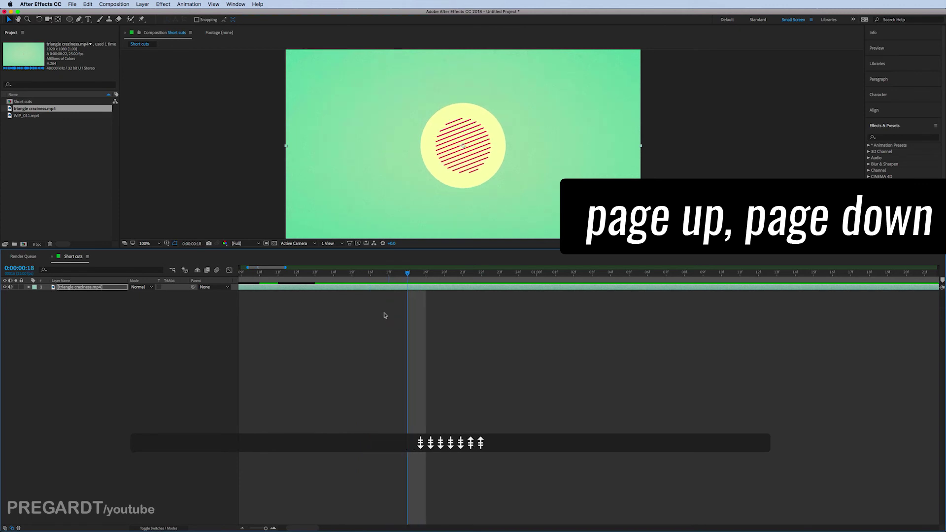
pyautogui.press('pageup')
pyautogui.press('pageup')
pyautogui.press('pageup')
pyautogui.press('pageup')
pyautogui.press('pageup')
pyautogui.press('pageup')
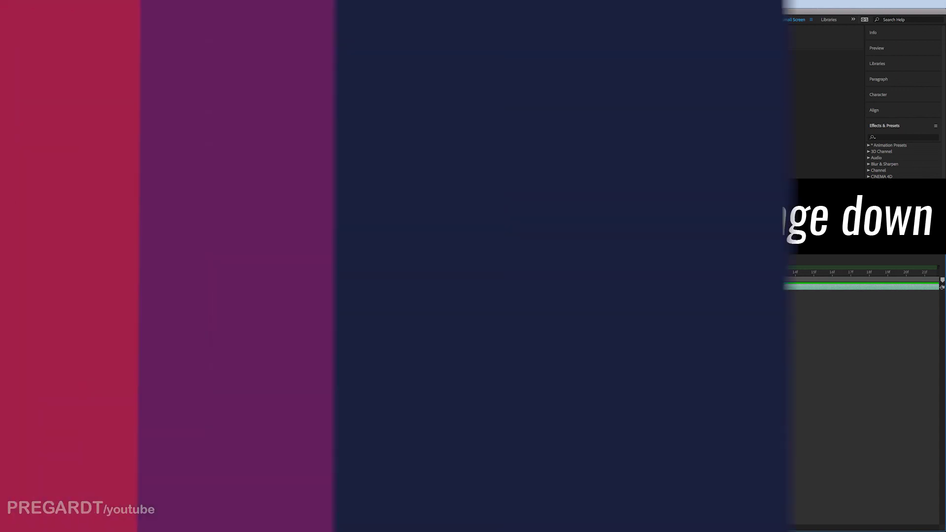
# Zoom the timeline with - and =, the zoom slider and navigator ends until single frames show.
pyautogui.click(335, 340)
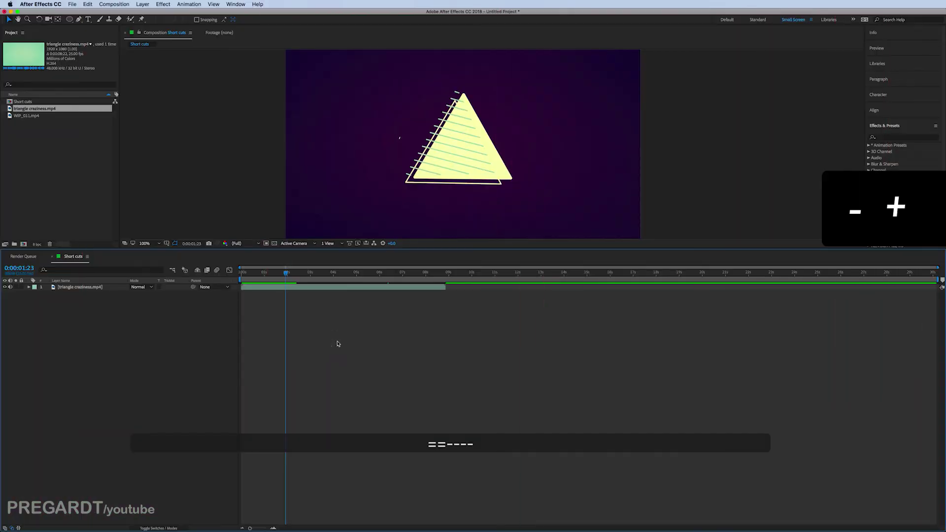
pyautogui.press('-')
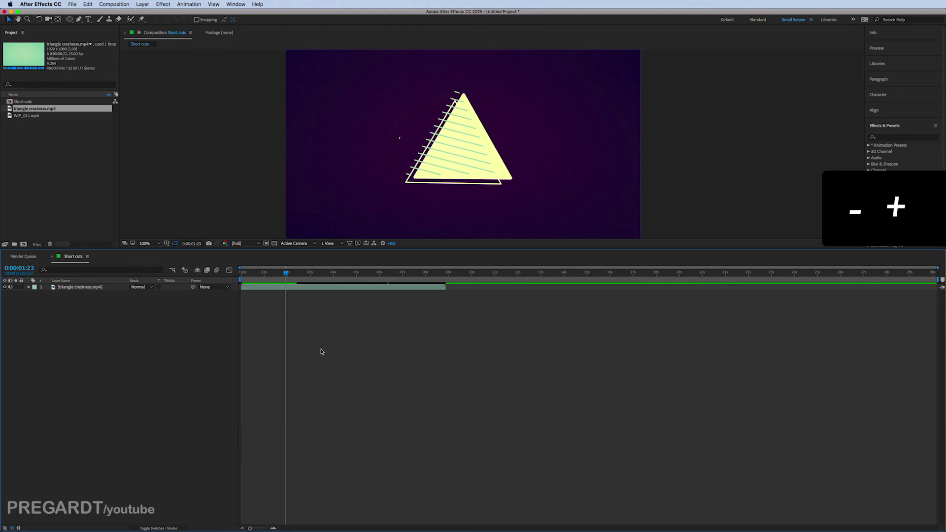
pyautogui.press('=')
pyautogui.press('=')
pyautogui.press('=')
pyautogui.press('=')
pyautogui.press('=')
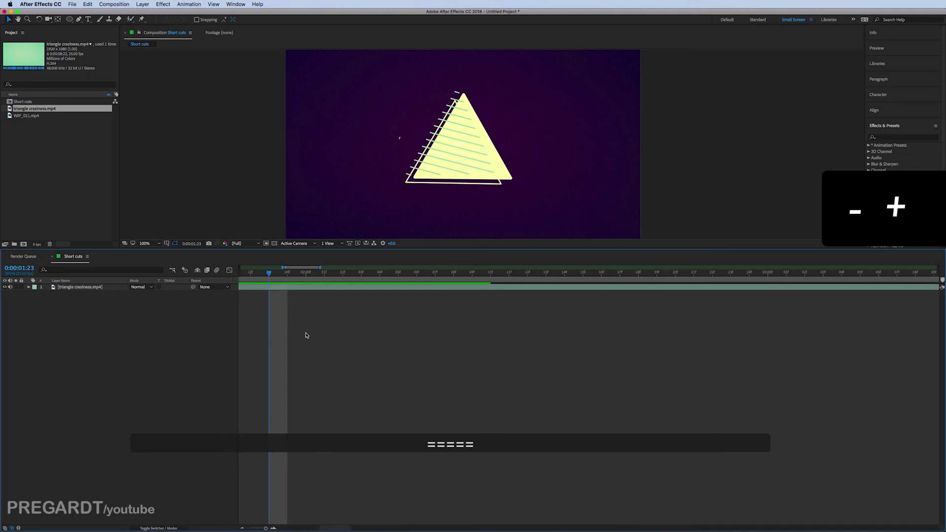
pyautogui.press('-')
pyautogui.press('-')
pyautogui.press('-')
pyautogui.press('-')
pyautogui.press('-')
pyautogui.press('-')
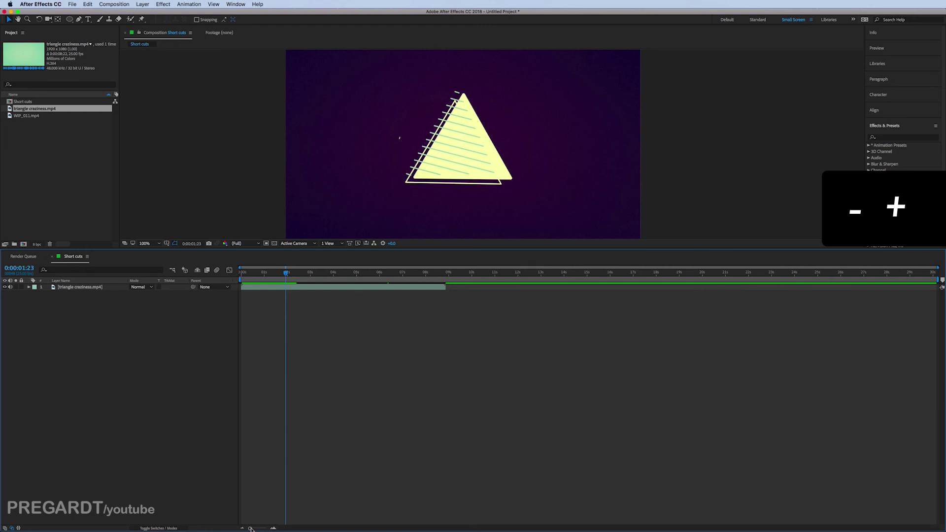
pyautogui.moveTo(250, 528)
pyautogui.mouseDown()
pyautogui.moveTo(264, 527)
pyautogui.moveTo(251, 528)
pyautogui.mouseUp()
pyautogui.moveTo(876, 268); pyautogui.dragTo(863, 297)
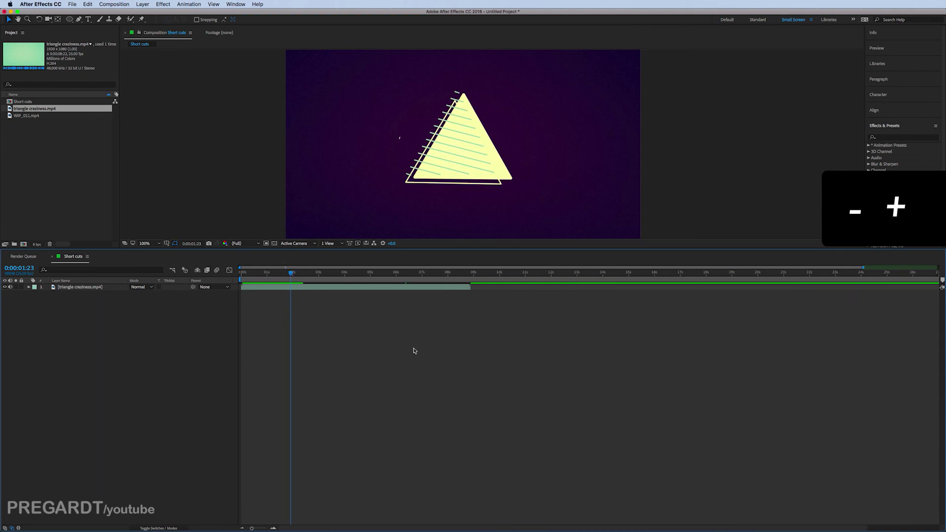
pyautogui.press('-')
pyautogui.press('-')
pyautogui.press('-')
pyautogui.press('=')
pyautogui.press('=')
pyautogui.press('=')
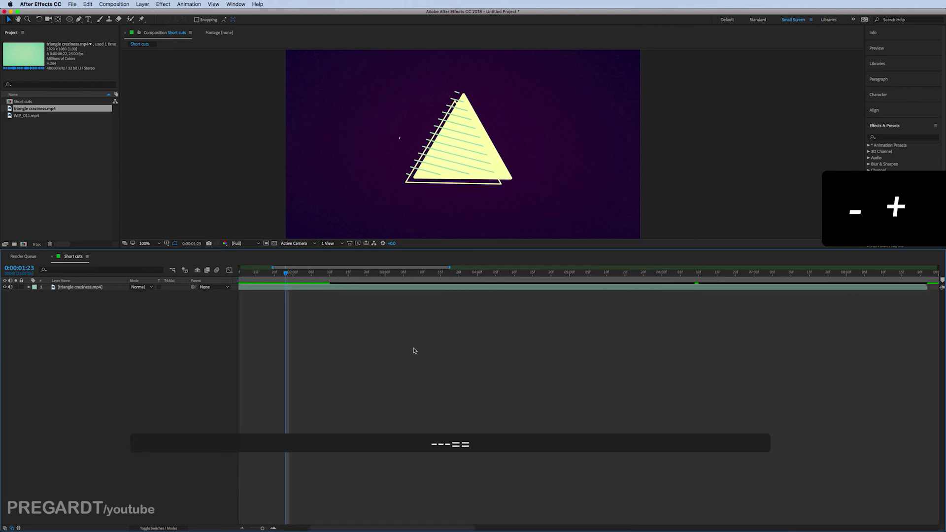
pyautogui.press('-')
pyautogui.press('-')
pyautogui.press('-')
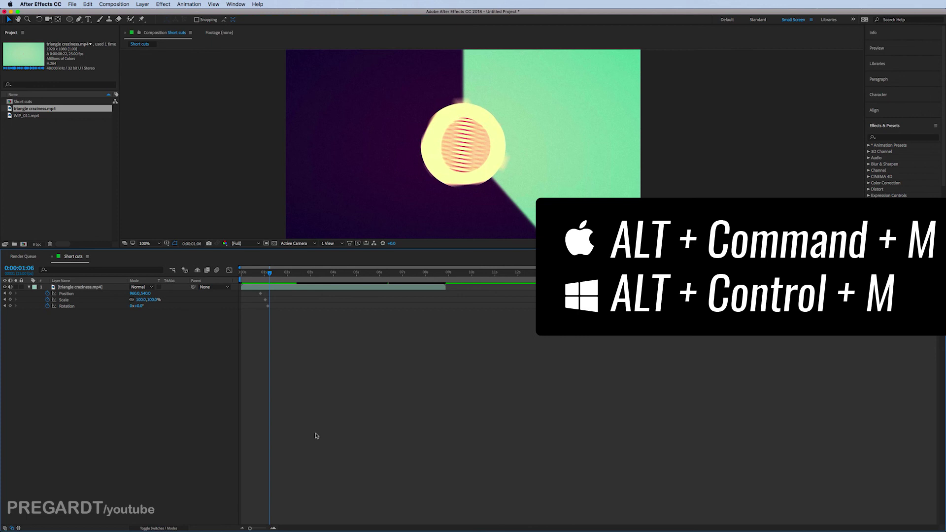
# Add the Short cuts composition to the Adobe Media Encoder queue with Alt+Cmd+M.
pyautogui.press('alt+super+m')
pyautogui.moveTo(317, 521)
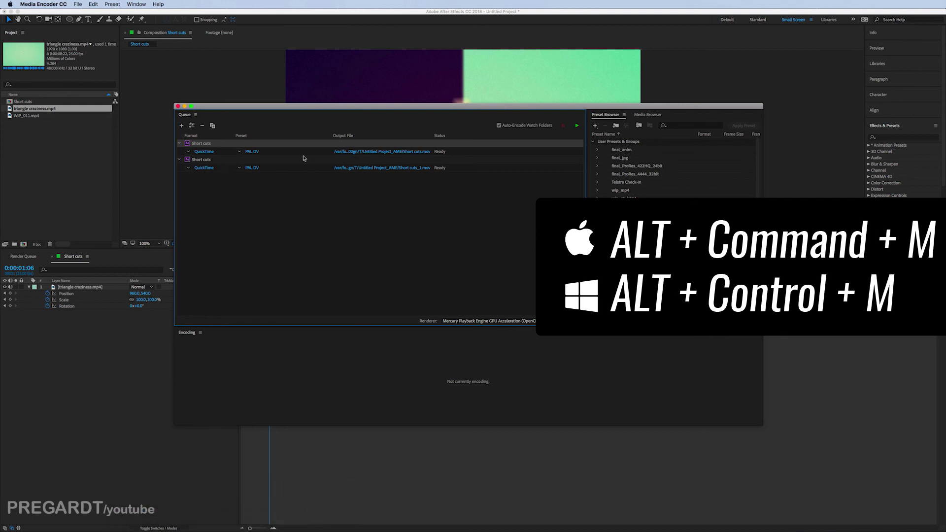
# Delete the duplicate Short cuts queue entry and switch back to After Effects.
pyautogui.click(203, 149)
pyautogui.press('Delete')
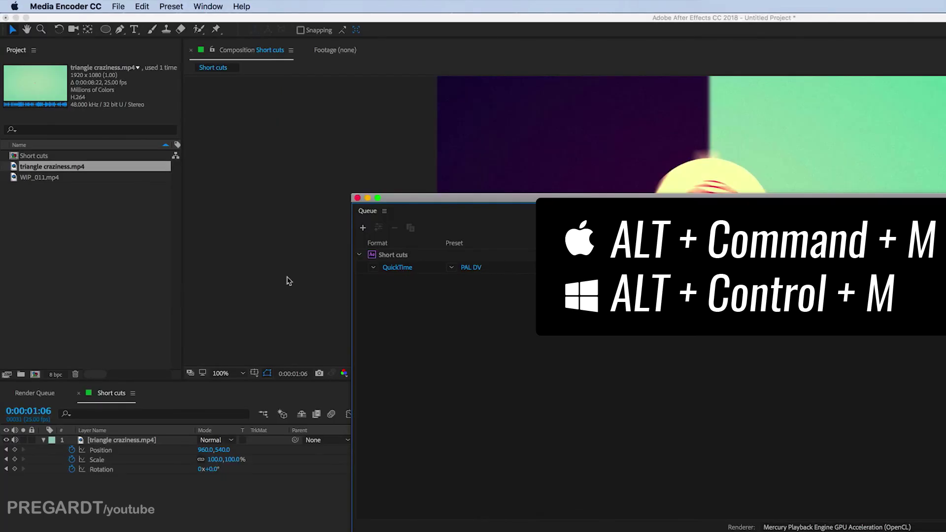
pyautogui.click(184, 180)
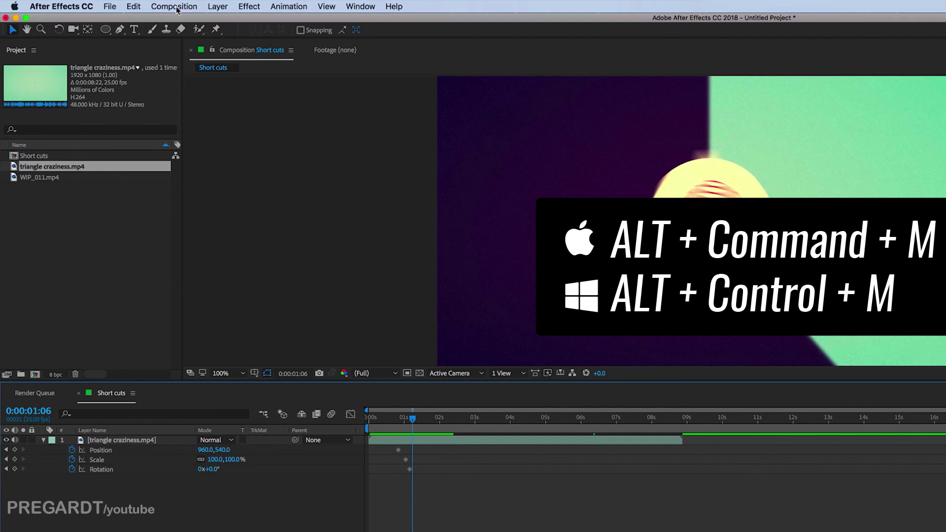
# Add Shape Layer 1 with a white ellipse to the Short cuts comp via the Composition menu.
pyautogui.click(183, 10)
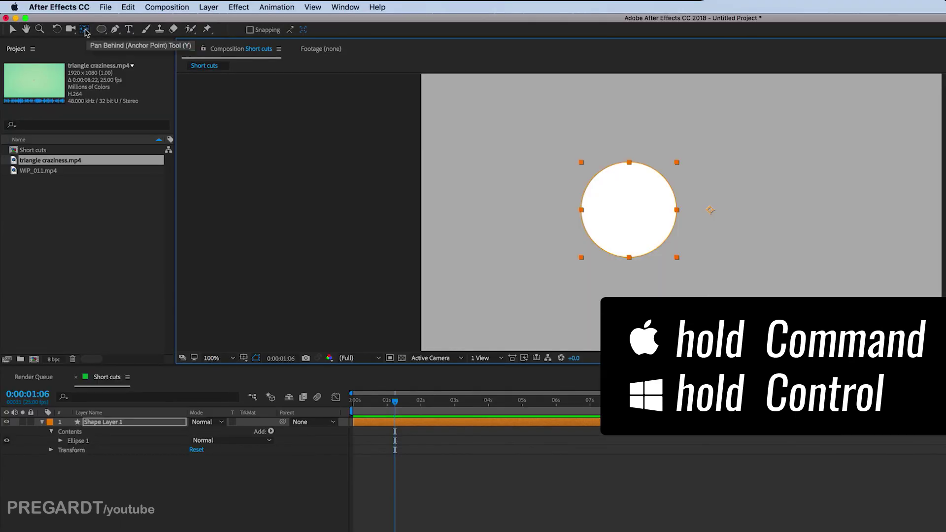
# With the Pan Behind tool, snap Shape Layer 1's anchor point to the white circle's centre.
pyautogui.click(84, 30)
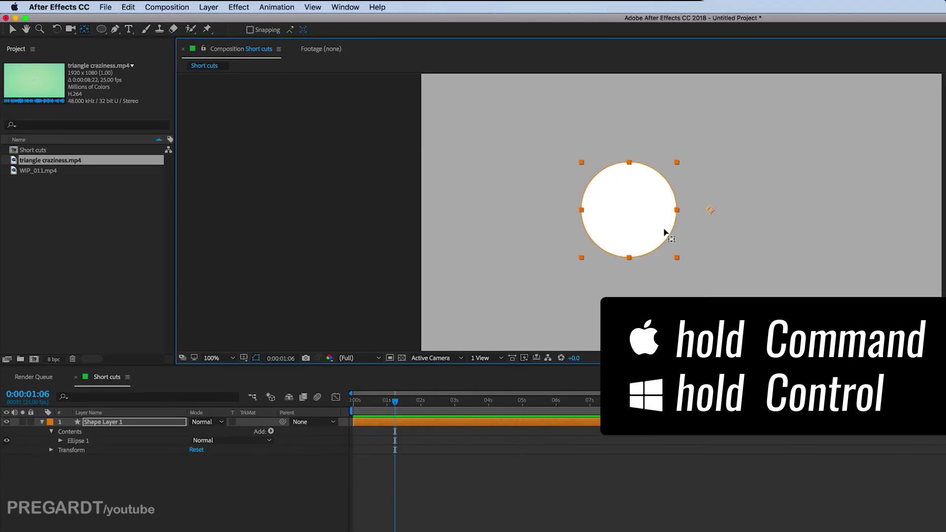
pyautogui.scroll(2, 708, 225)
pyautogui.moveTo(699, 208); pyautogui.dragTo(539, 209)
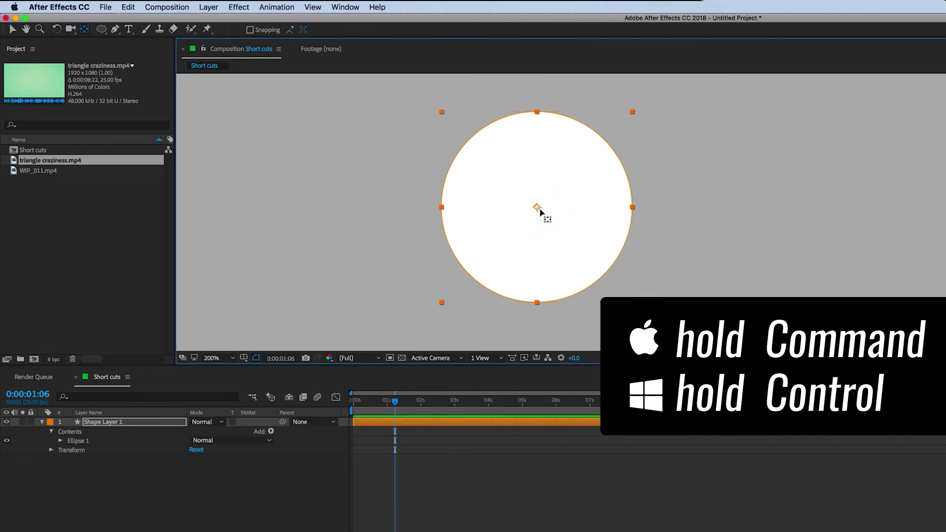